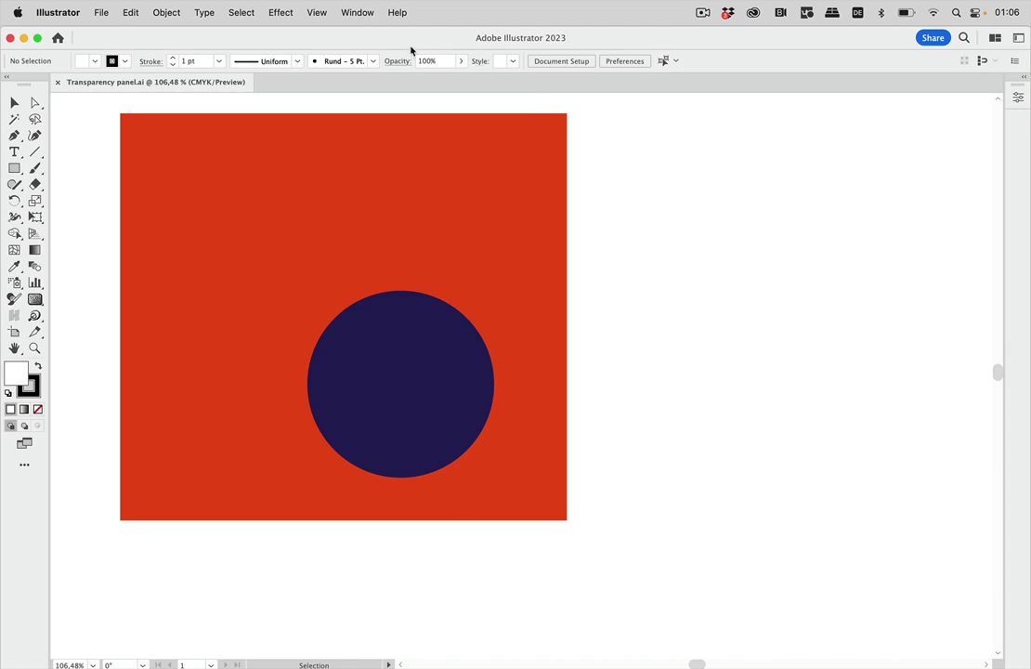
# Briefly show and close the Transform panel, then bring up the Transparency panel.
pyautogui.click(368, 17)
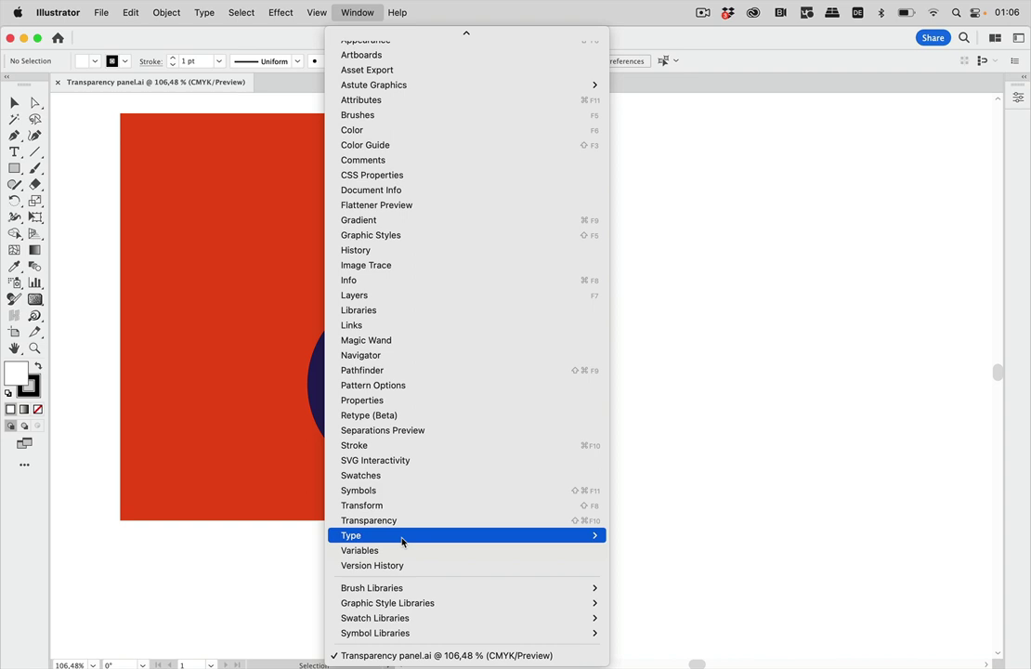
pyautogui.click(408, 508)
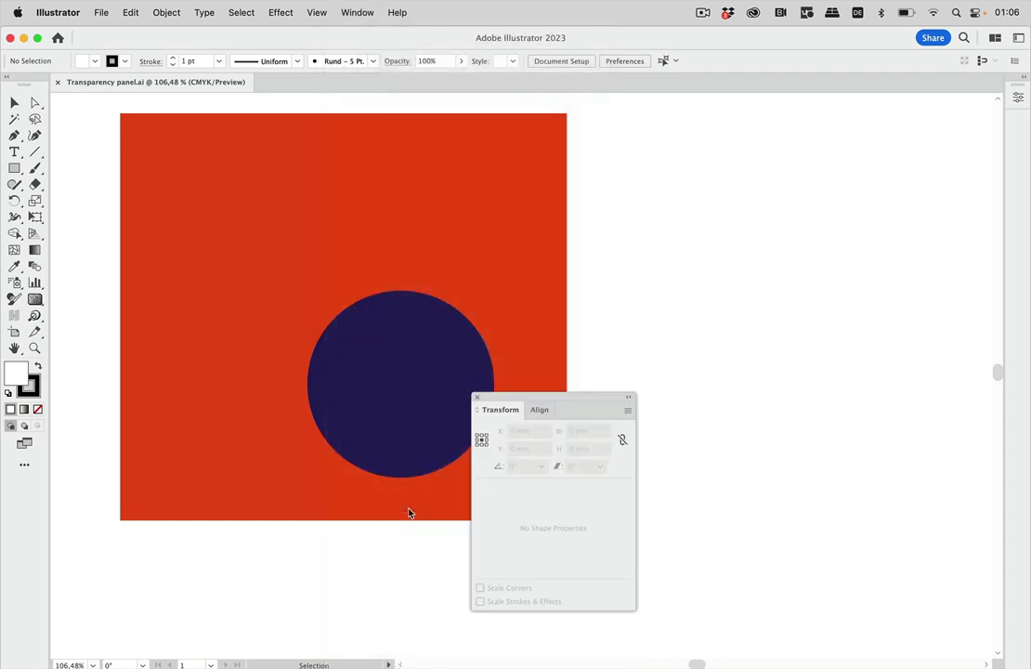
pyautogui.click(477, 397)
pyautogui.click(357, 12)
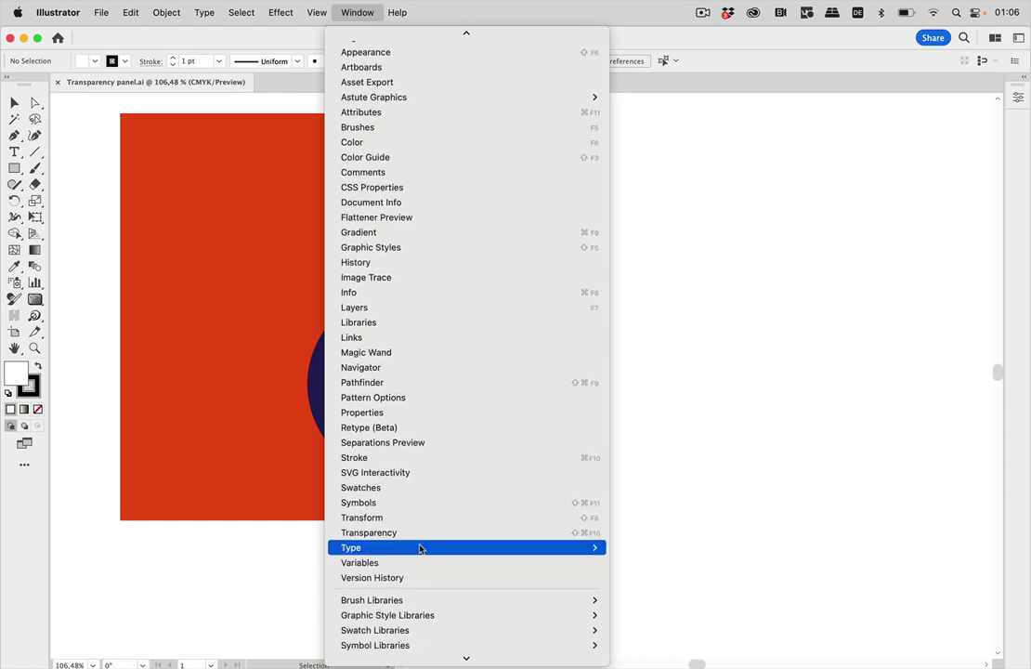
pyautogui.click(434, 534)
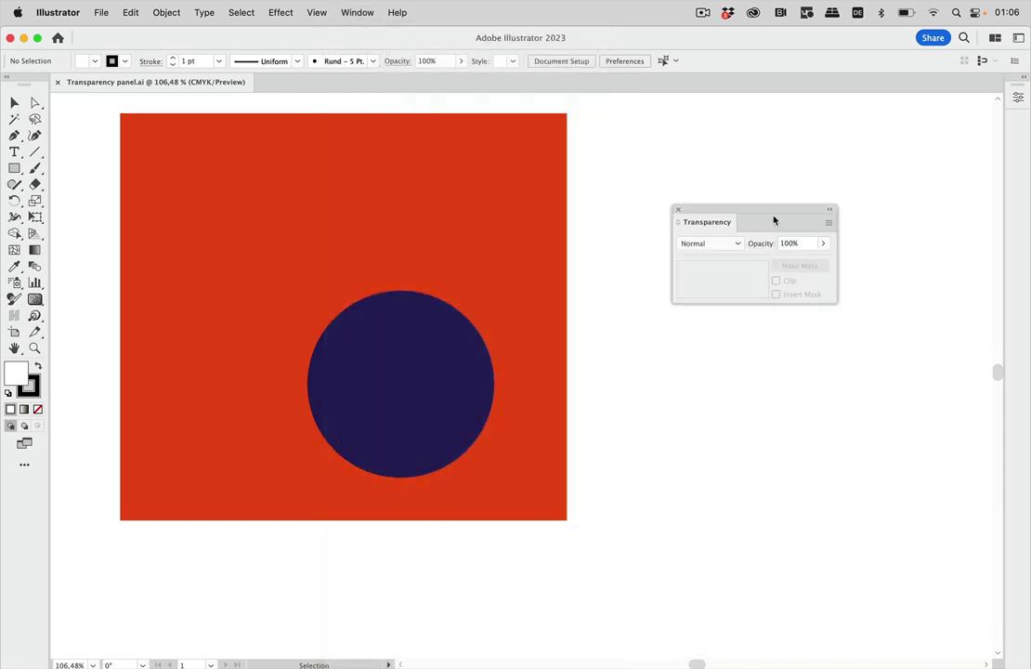
# Show all Transparency panel options and position the panel beside the artwork.
pyautogui.moveTo(773, 220); pyautogui.dragTo(706, 212)
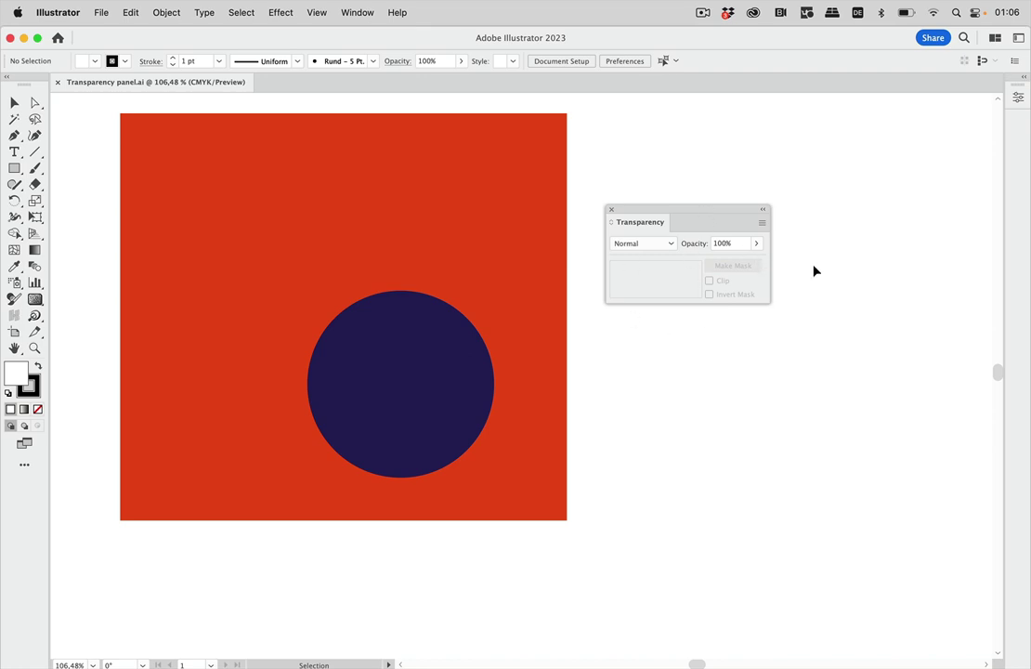
pyautogui.click(764, 223)
pyautogui.click(811, 241)
pyautogui.moveTo(738, 209); pyautogui.dragTo(825, 164)
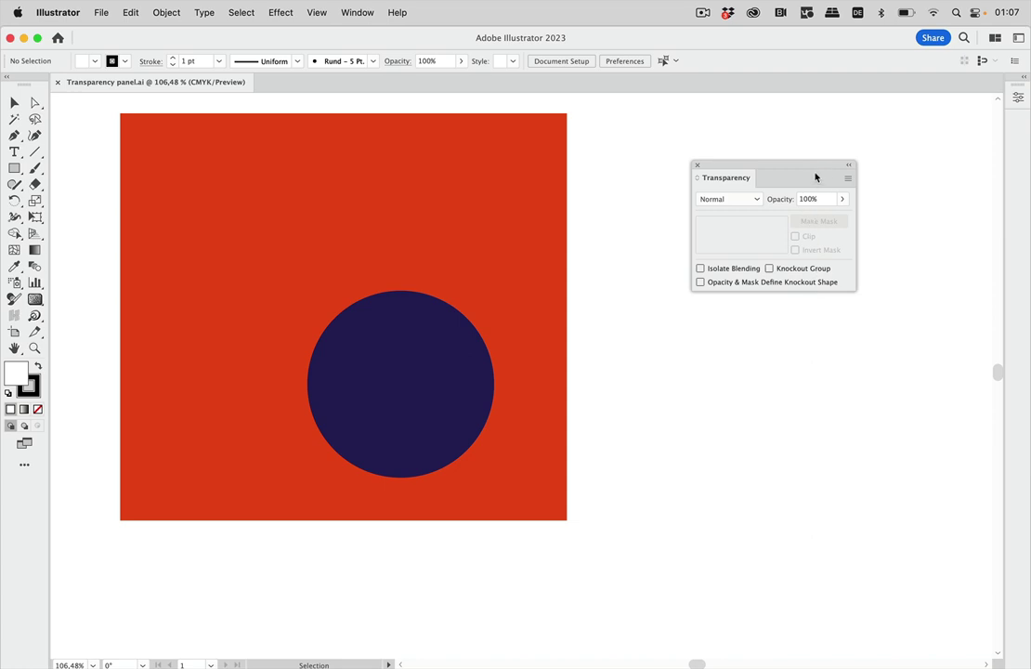
pyautogui.moveTo(817, 168); pyautogui.dragTo(778, 180)
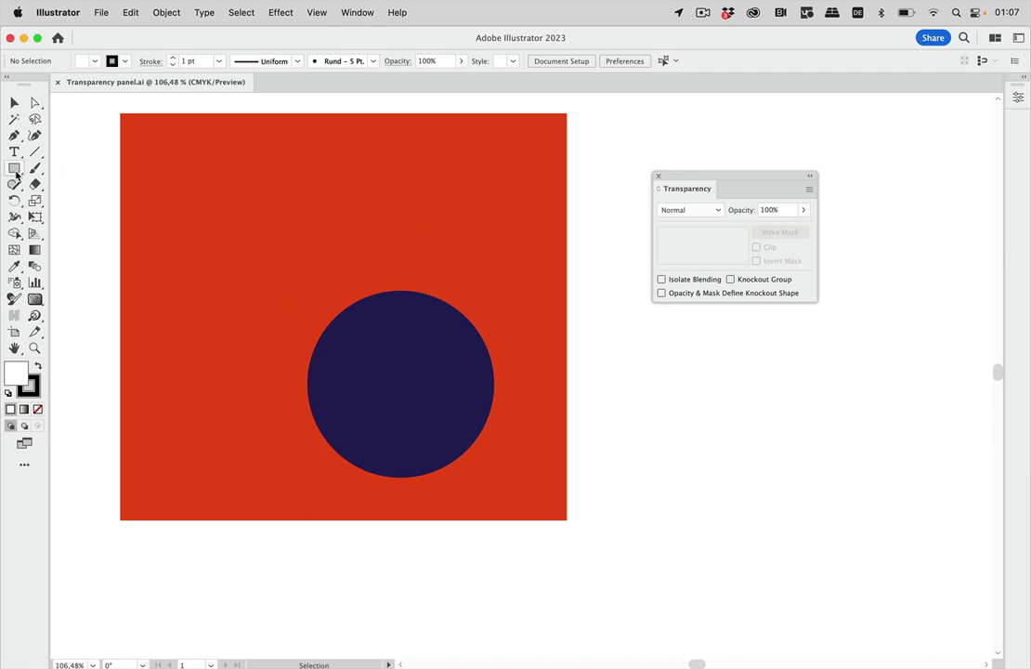
# Draw a lens flare centred on the navy circle's top-left edge, then deselect to preview.
pyautogui.moveTo(16, 173); pyautogui.dragTo(76, 247)
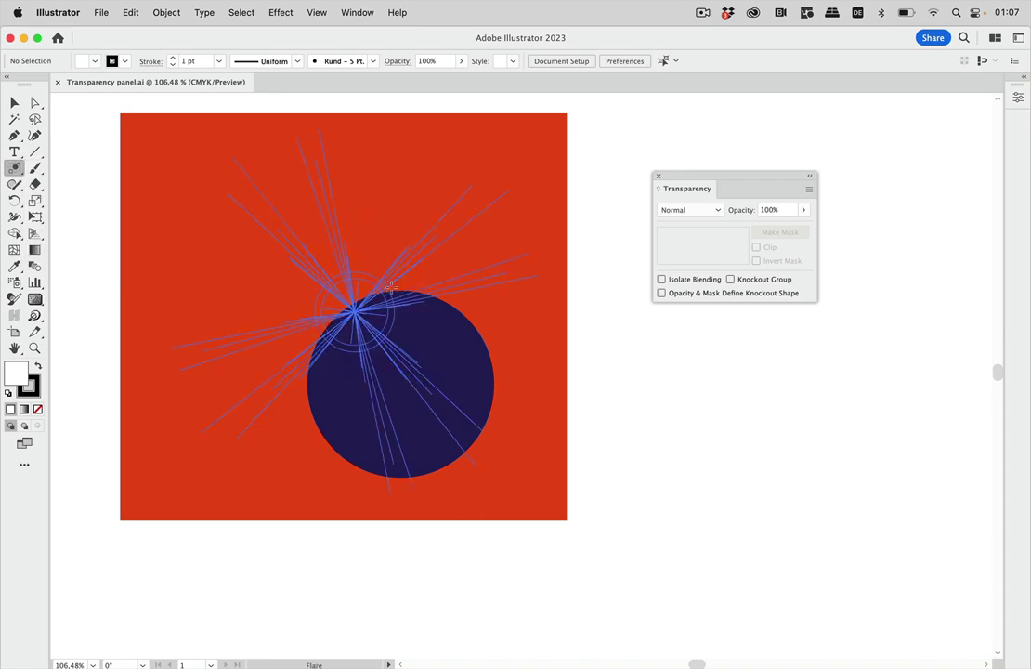
pyautogui.moveTo(354, 312); pyautogui.dragTo(362, 232)
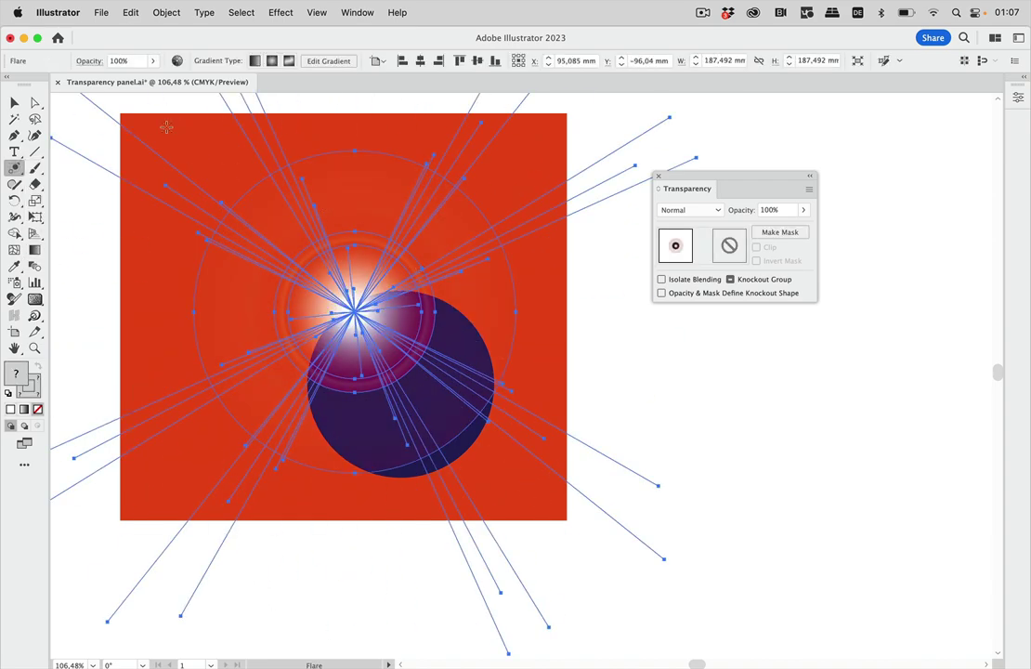
pyautogui.click(14, 102)
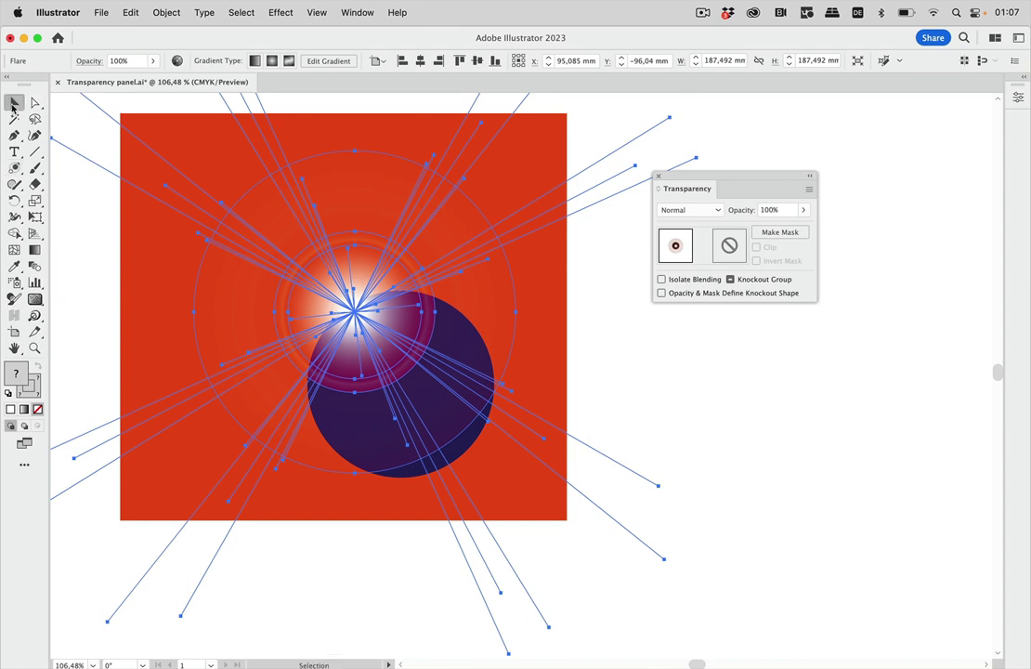
pyautogui.click(785, 416)
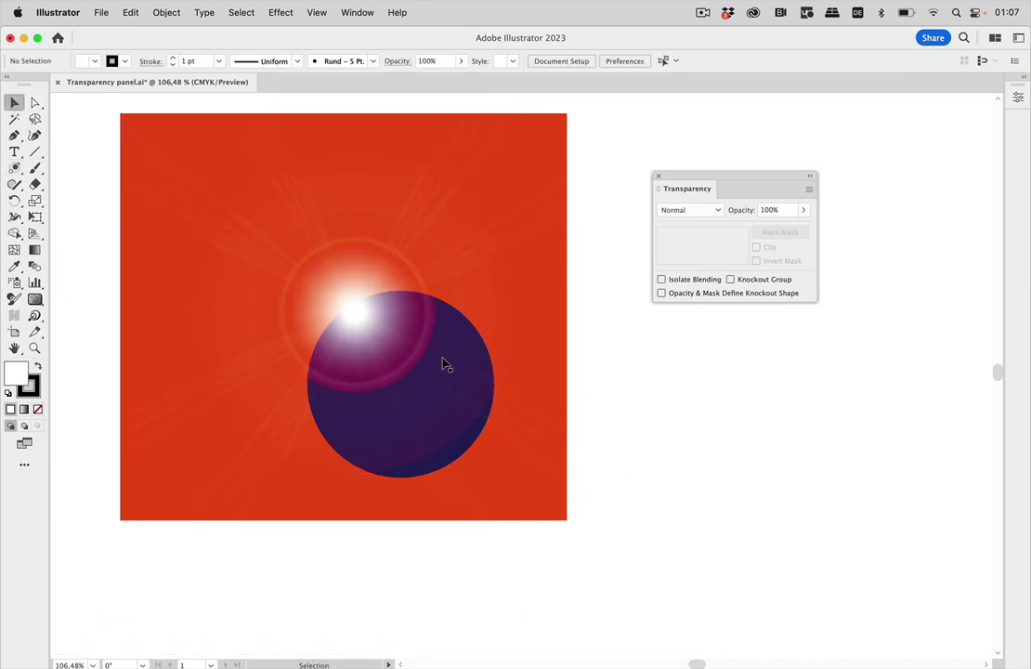
# Expand the selected lens flare with Object > Expand.
pyautogui.click(353, 287)
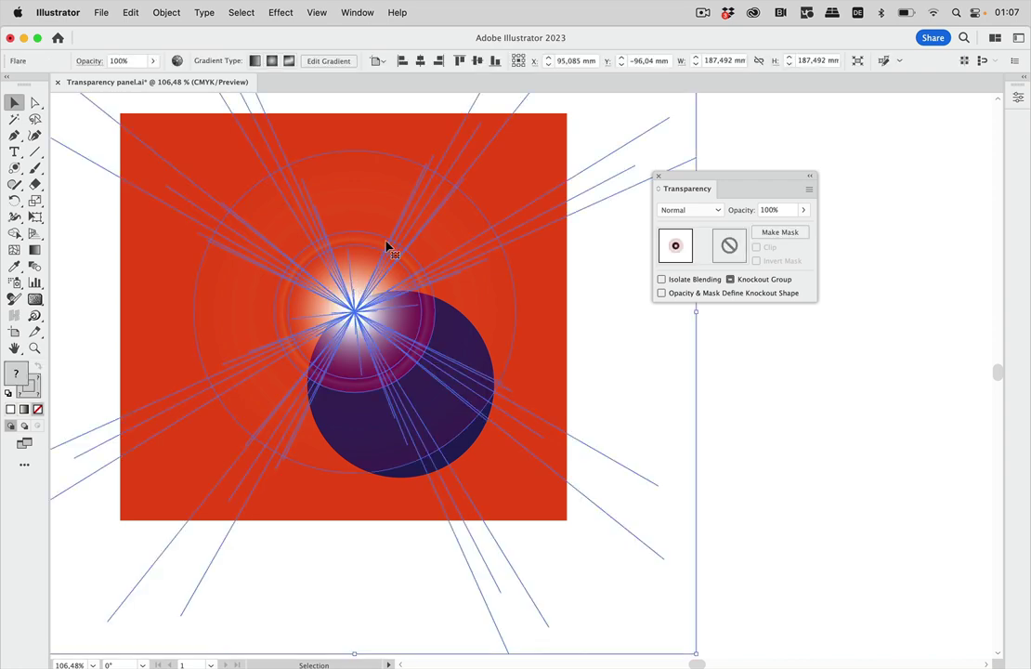
pyautogui.click(159, 13)
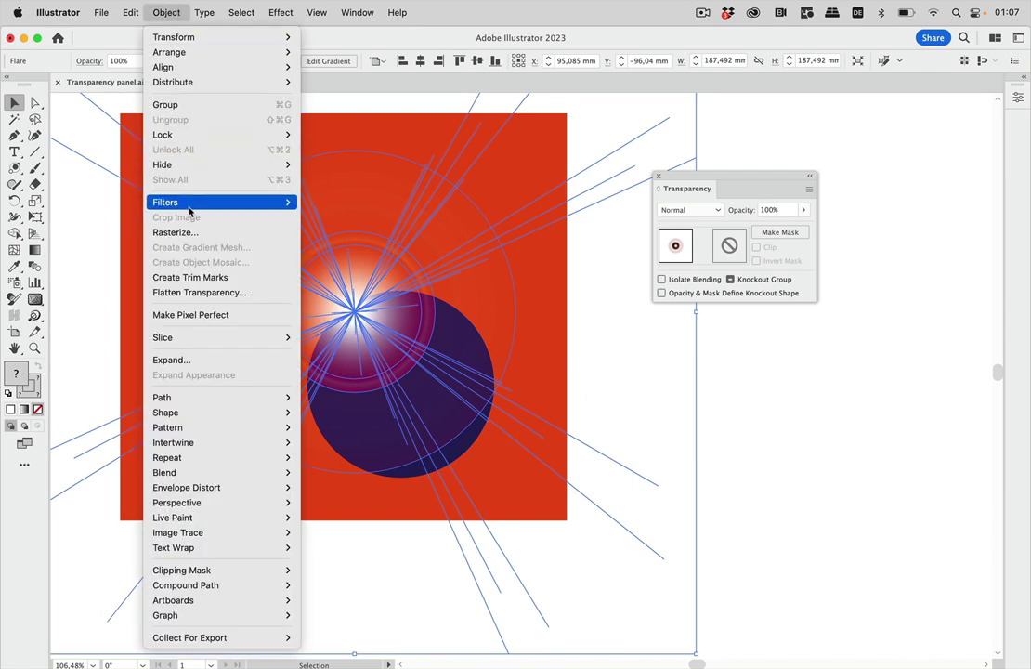
pyautogui.click(189, 362)
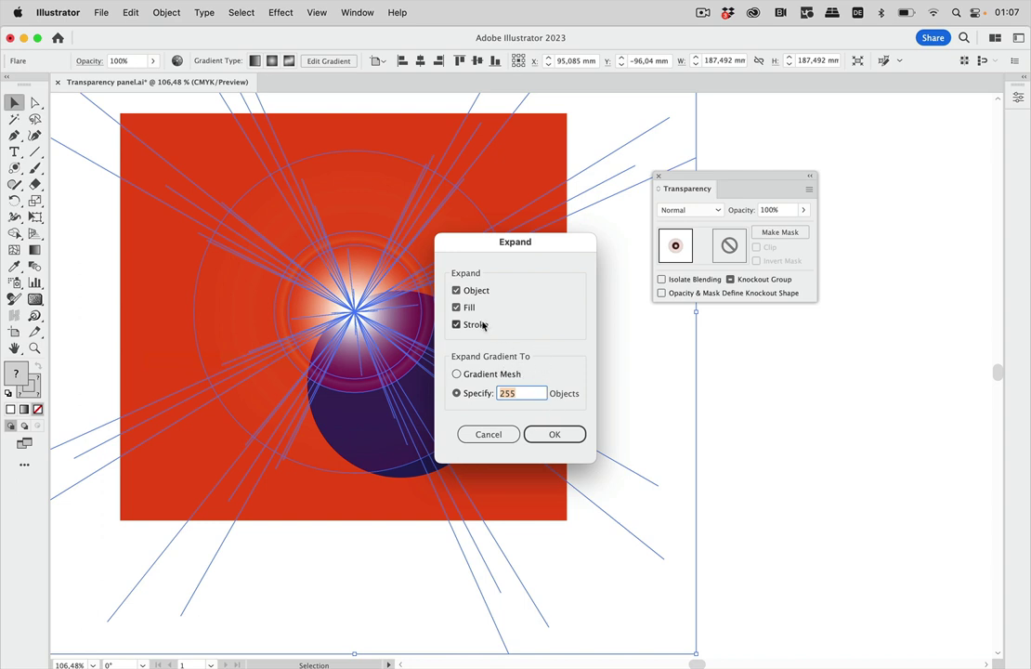
pyautogui.click(473, 324)
pyautogui.click(548, 434)
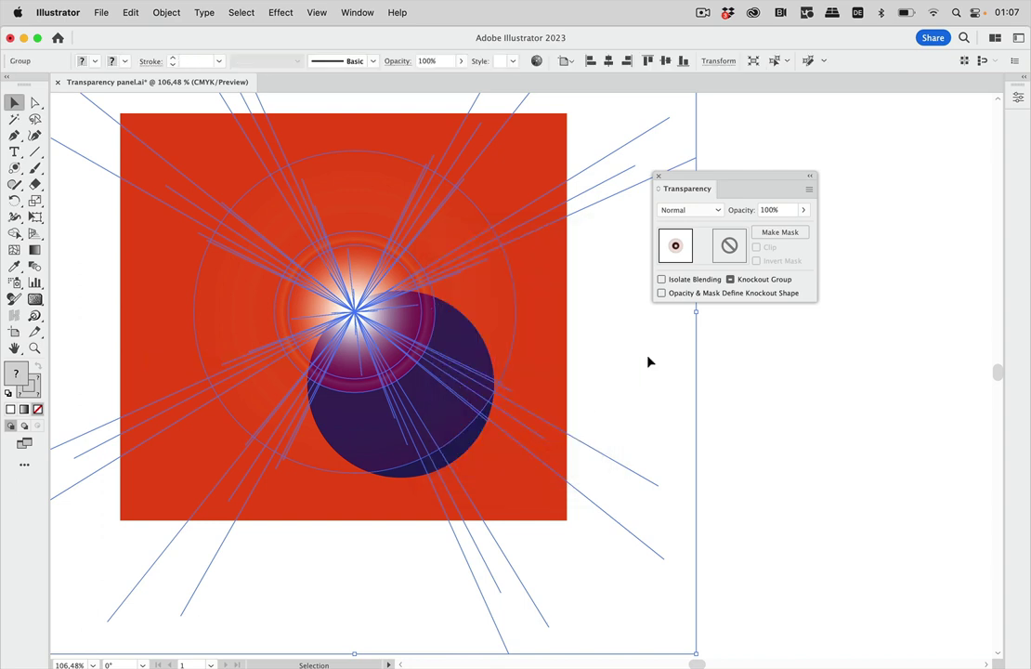
# Inspect the expanded flare's centre glow circle with Direct Selection, revealing Screen blending.
pyautogui.click(766, 409)
pyautogui.click(35, 102)
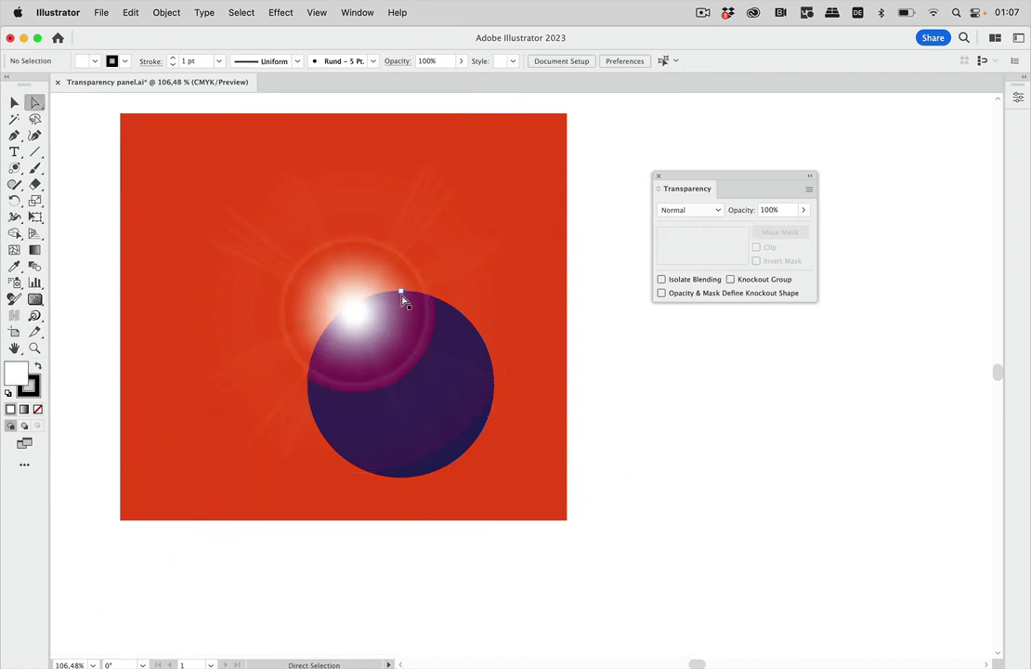
pyautogui.click(353, 262)
pyautogui.click(409, 323)
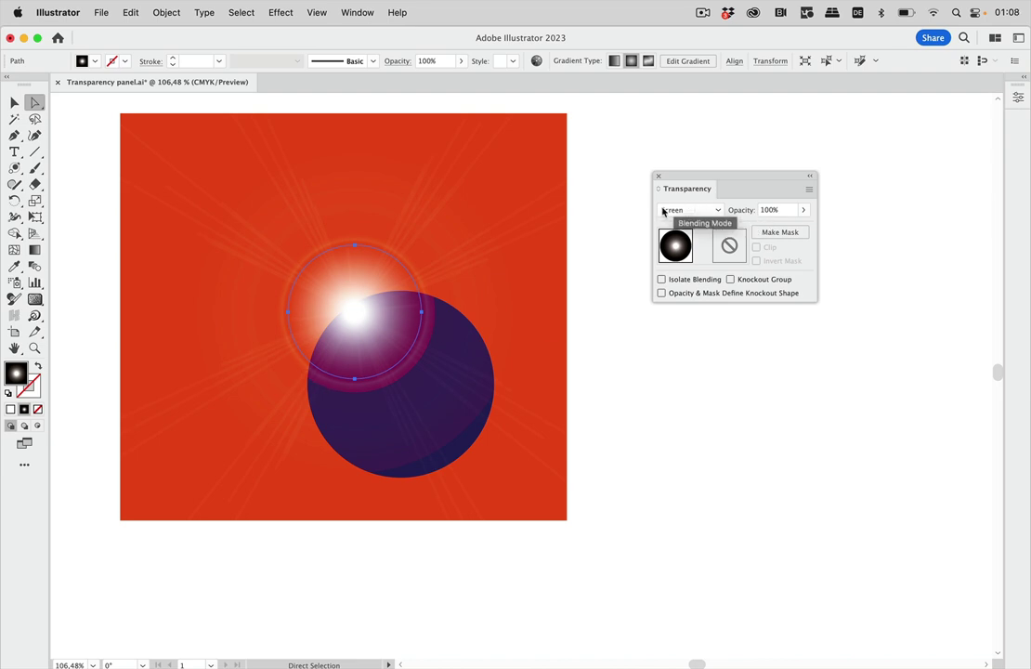
pyautogui.click(764, 347)
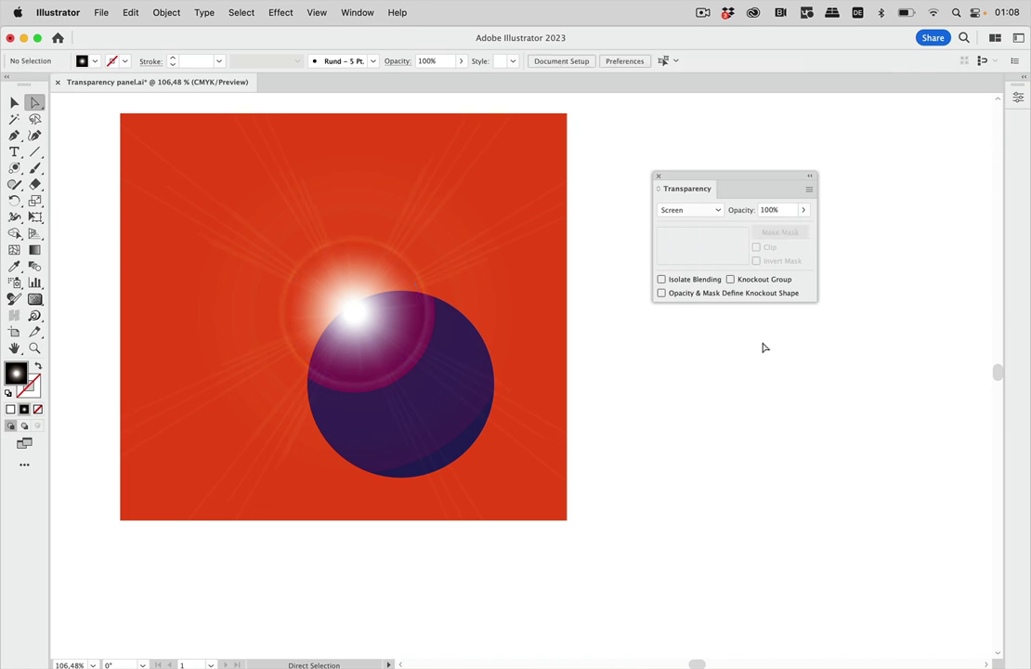
# Undo the flare expansion and check the live flare by selecting and deselecting it.
pyautogui.click(130, 12)
pyautogui.click(139, 37)
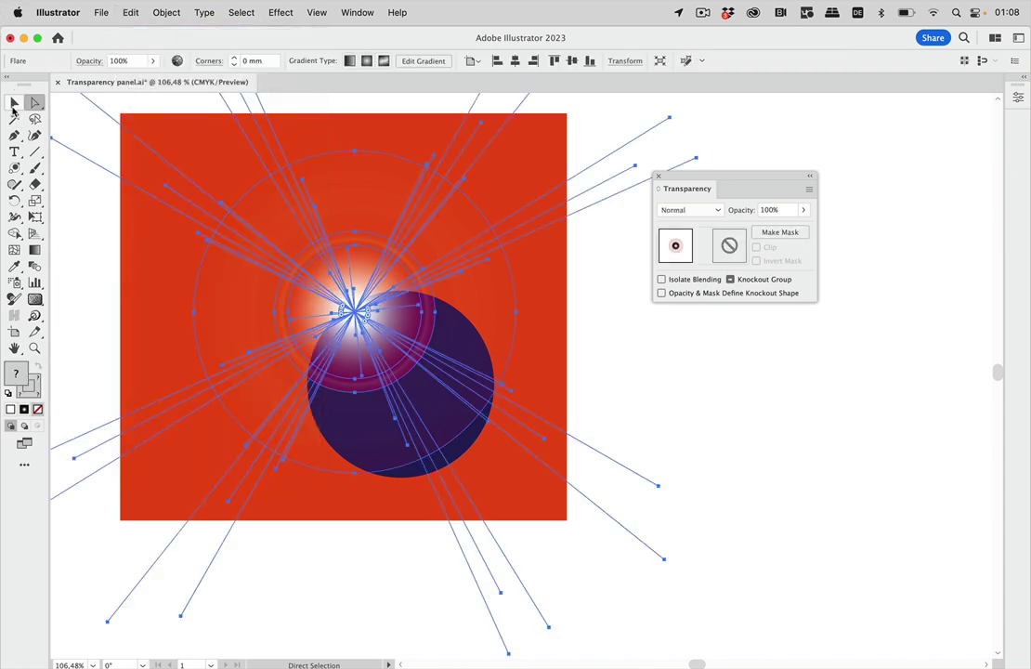
pyautogui.click(14, 100)
pyautogui.click(766, 464)
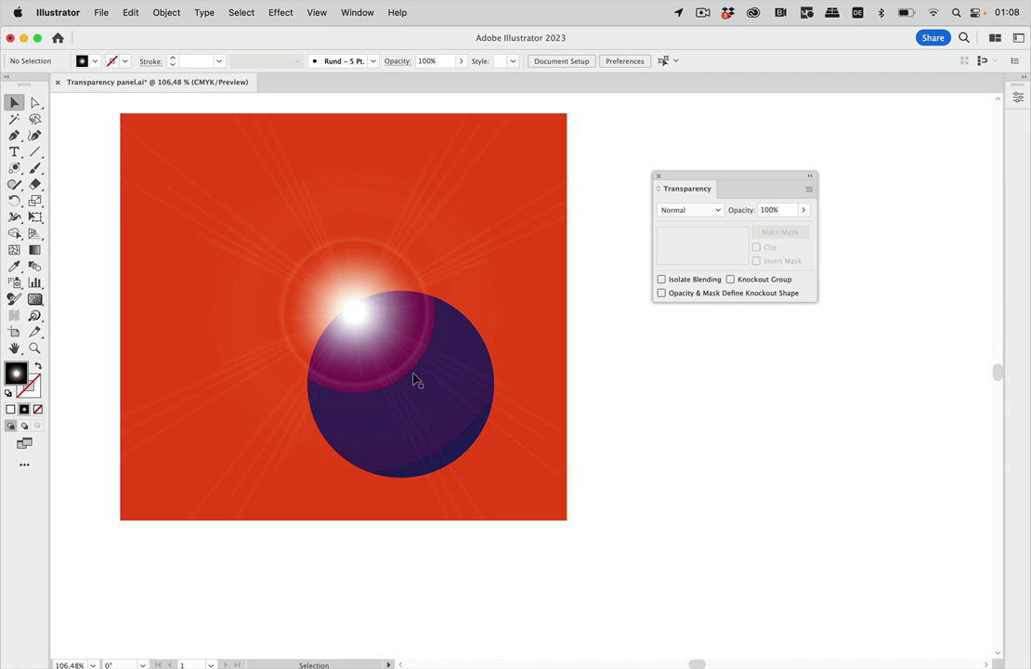
pyautogui.click(403, 350)
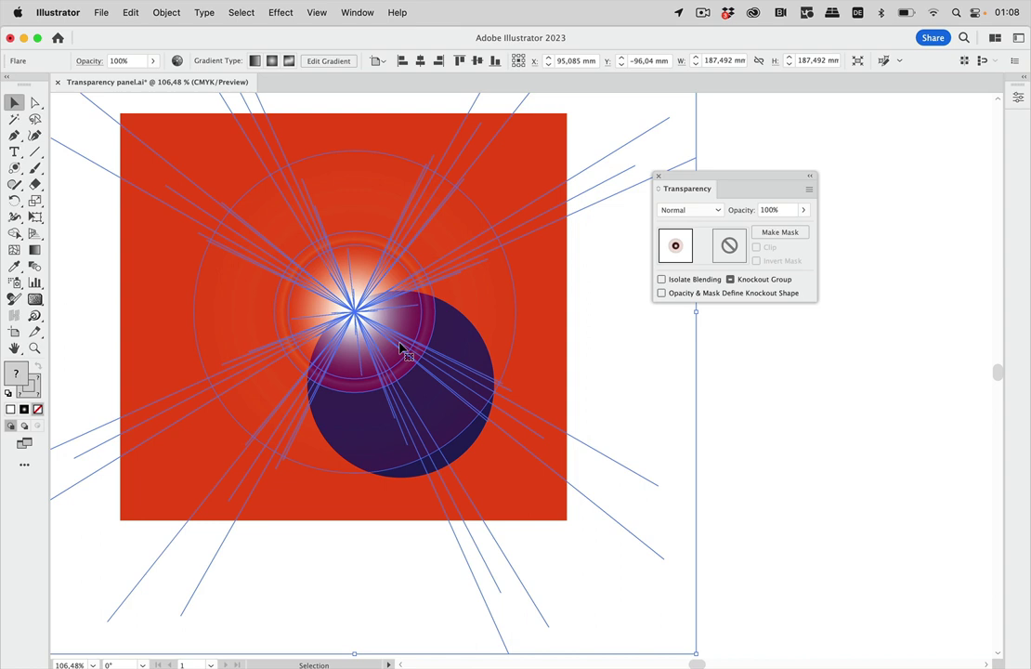
pyautogui.click(629, 302)
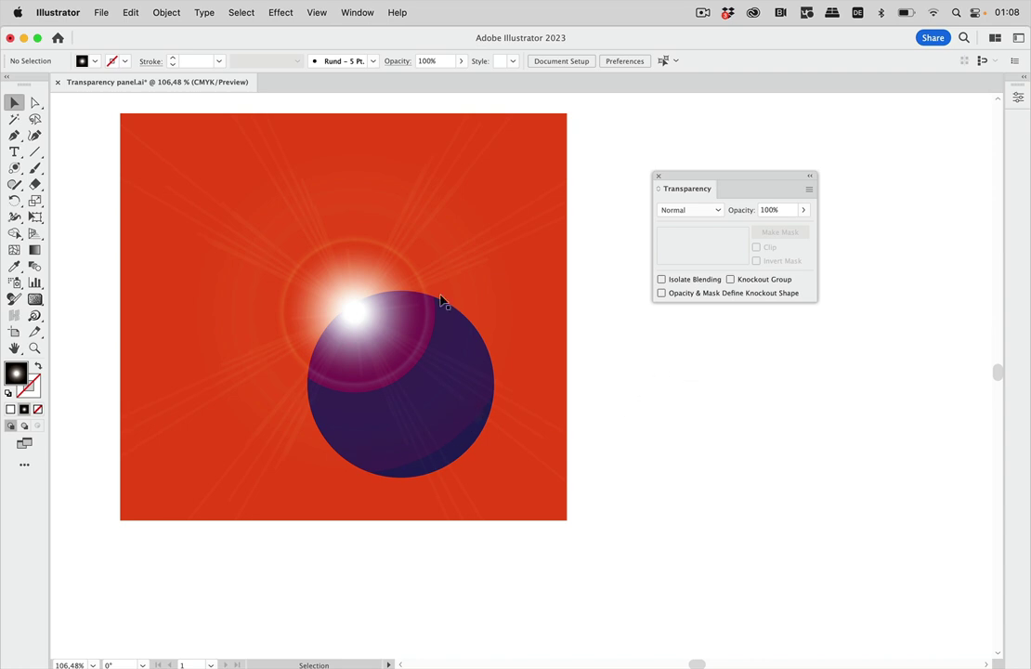
pyautogui.click(341, 299)
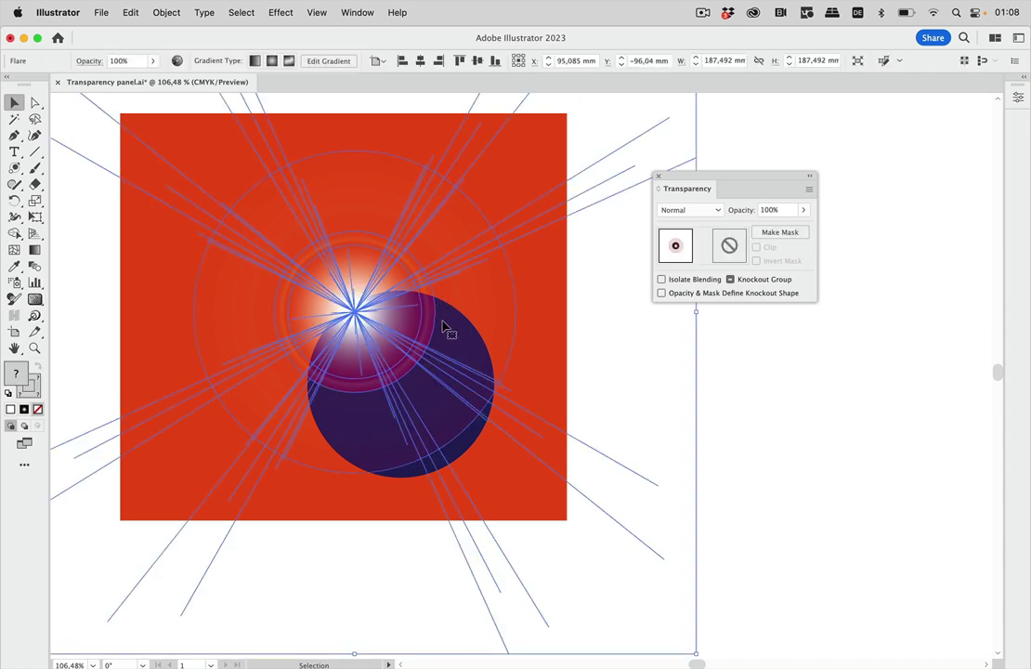
pyautogui.press('super+shift+a')
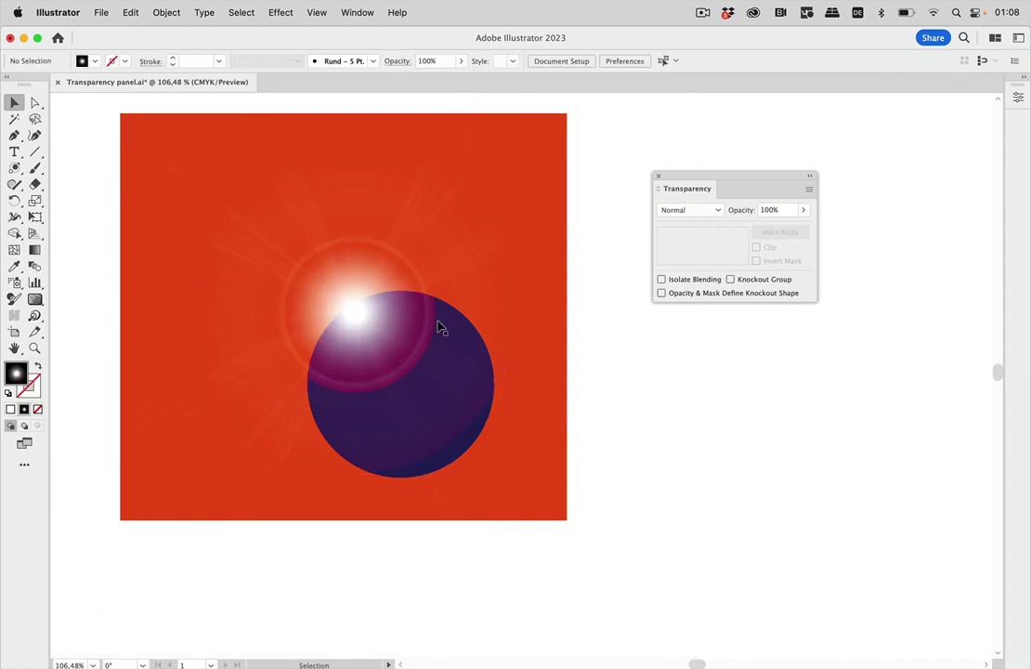
# Group the lens flare with the navy circle using Cmd+G, then deselect.
pyautogui.click(398, 326)
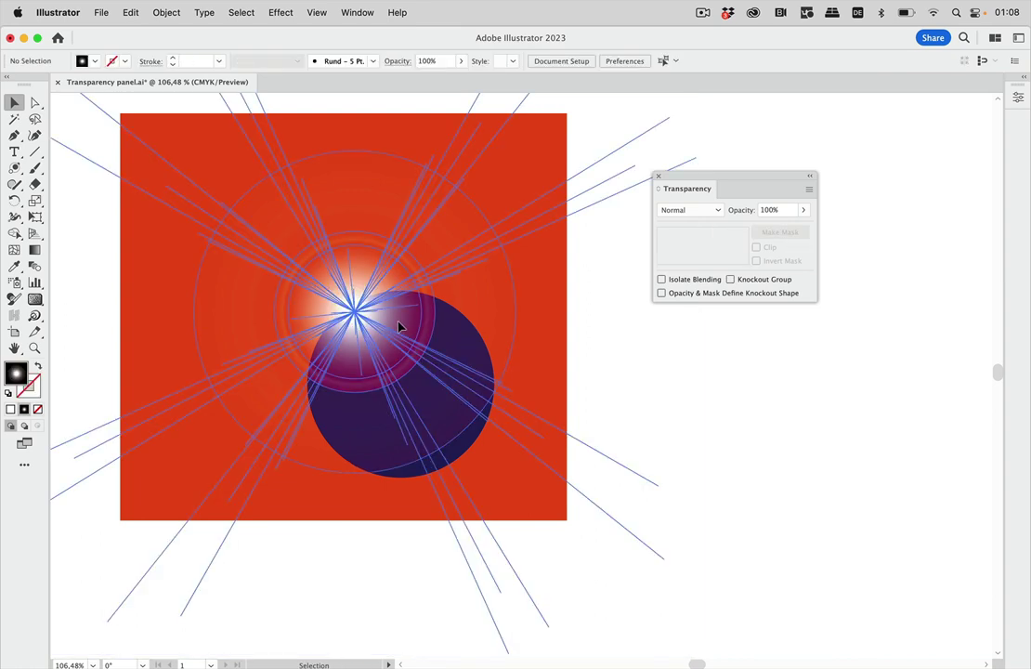
pyautogui.keyDown('shift'); pyautogui.click(461, 452); pyautogui.keyUp('shift')
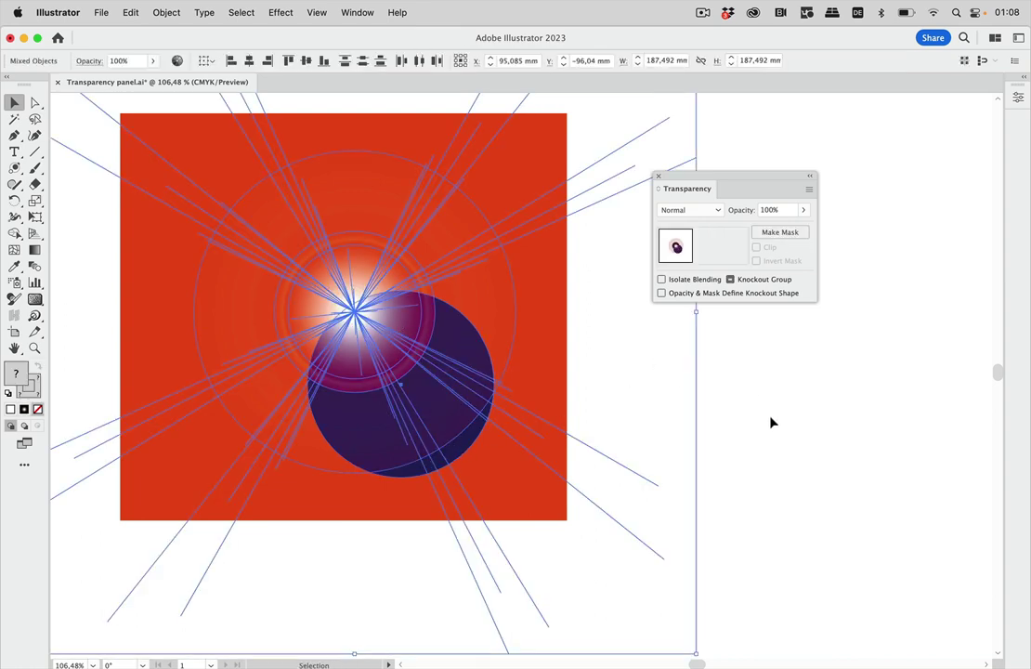
pyautogui.press('super+g')
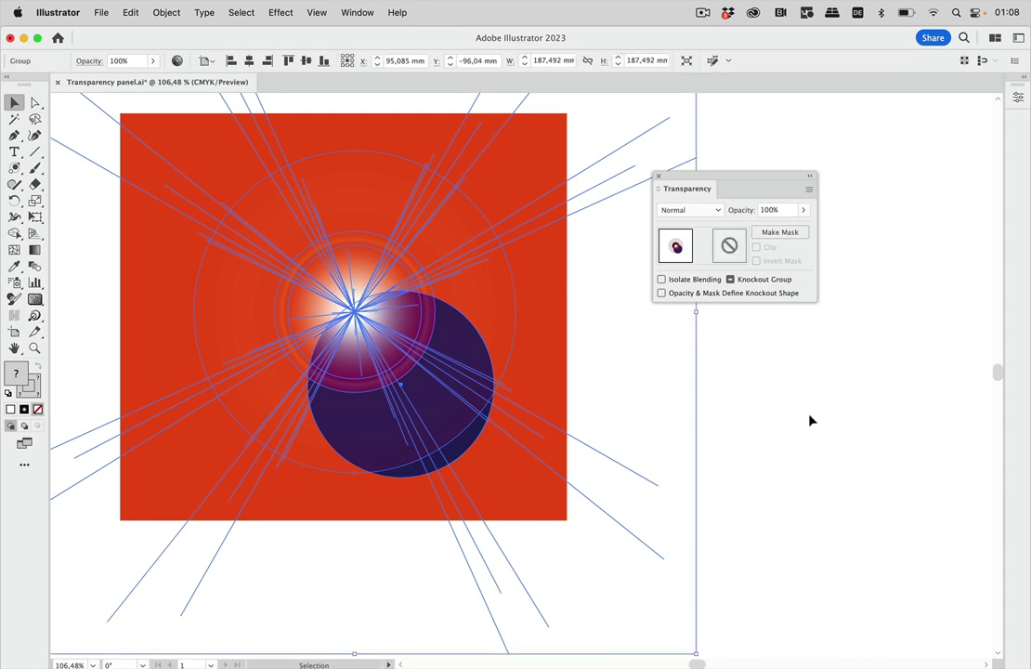
pyautogui.click(759, 406)
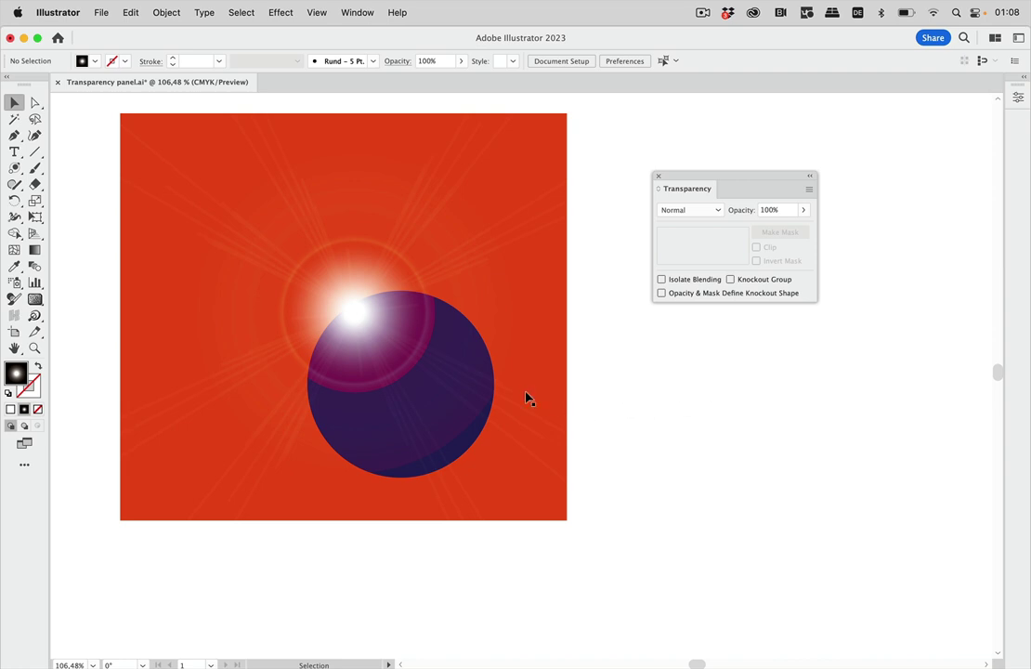
# Turn on Isolate Blending for the flare-and-circle group in the Transparency panel.
pyautogui.click(427, 370)
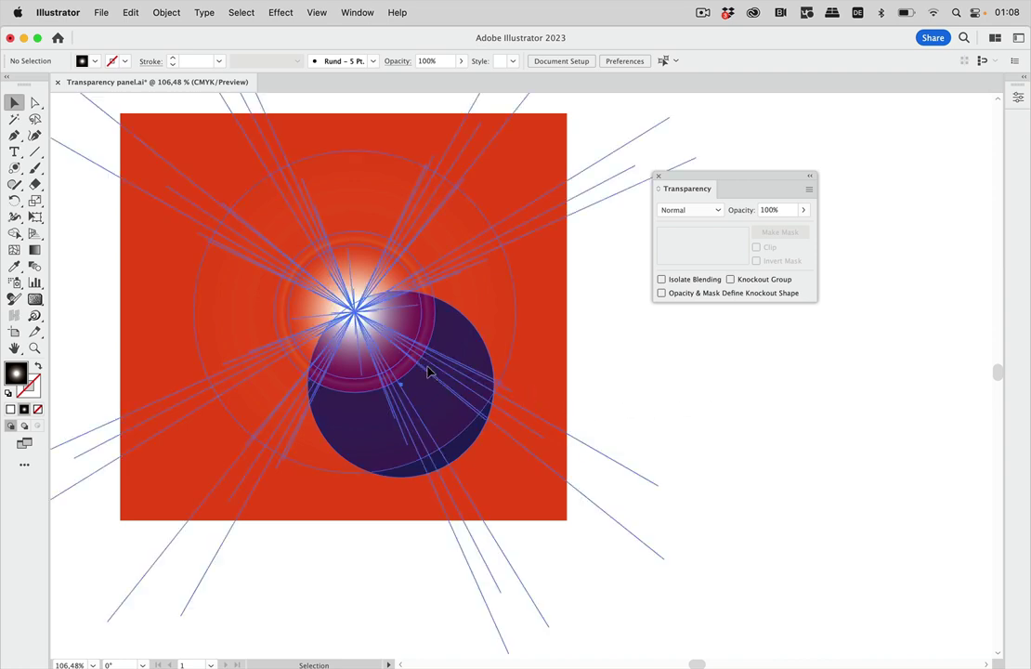
pyautogui.click(661, 280)
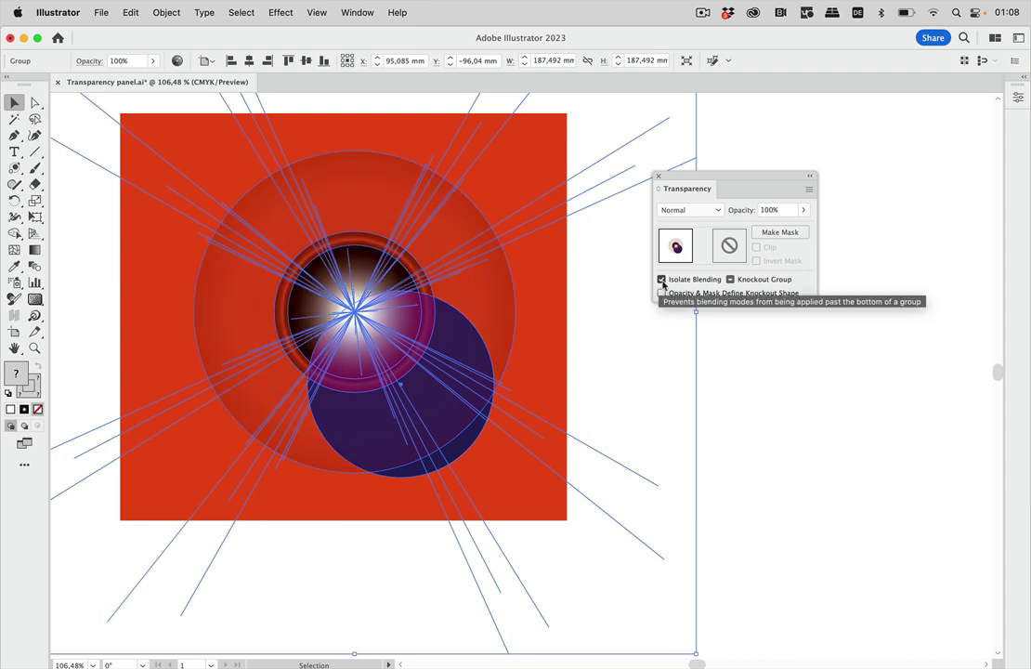
pyautogui.click(748, 393)
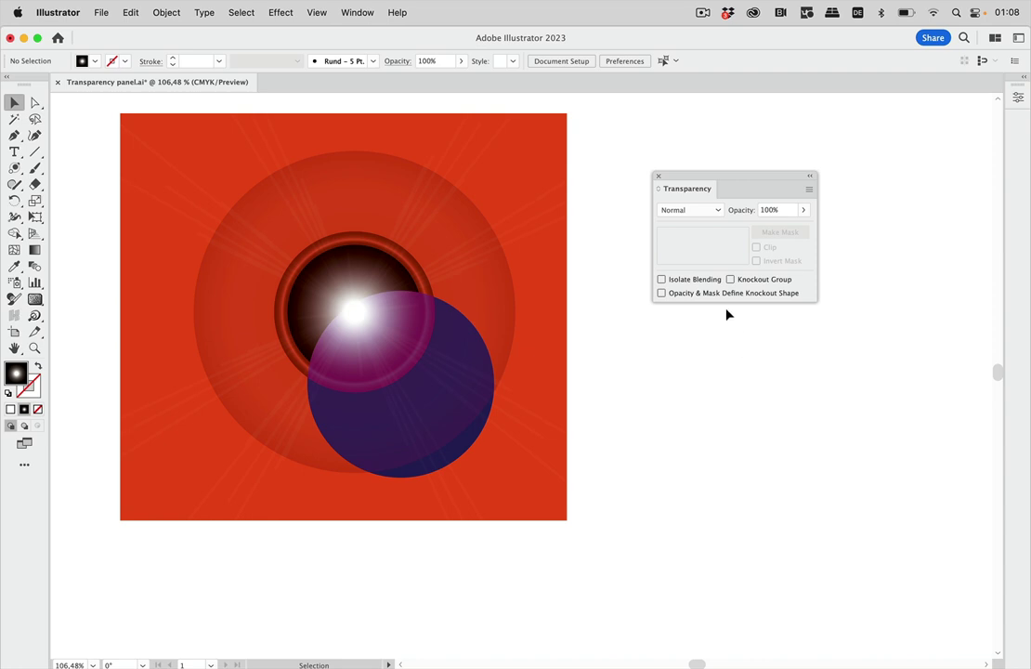
# Drag the flare group past the red square's edge, zoom to inspect, then return it over the square.
pyautogui.moveTo(400, 299); pyautogui.dragTo(586, 363)
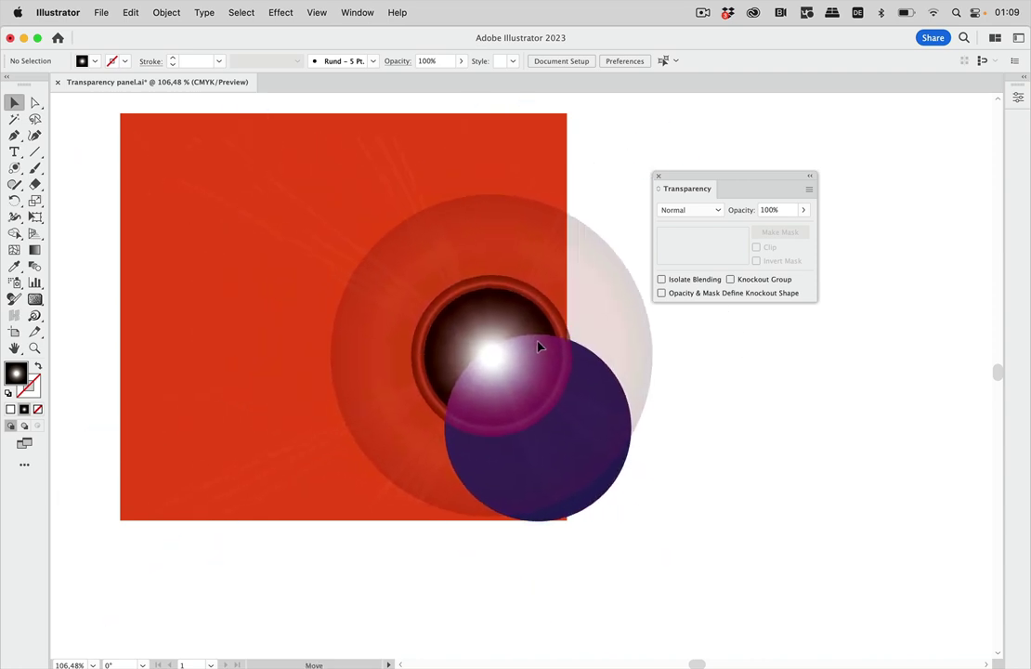
pyautogui.scroll(3, 596, 299)
pyautogui.scroll(5, 596, 300)
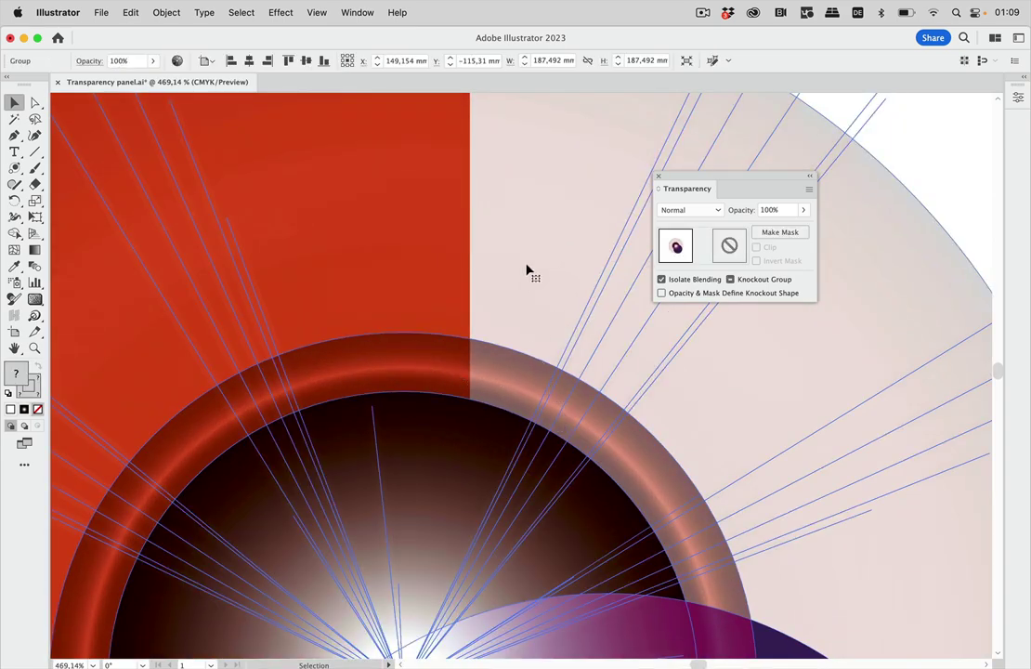
pyautogui.scroll(2, 527, 271)
pyautogui.scroll(3, 514, 276)
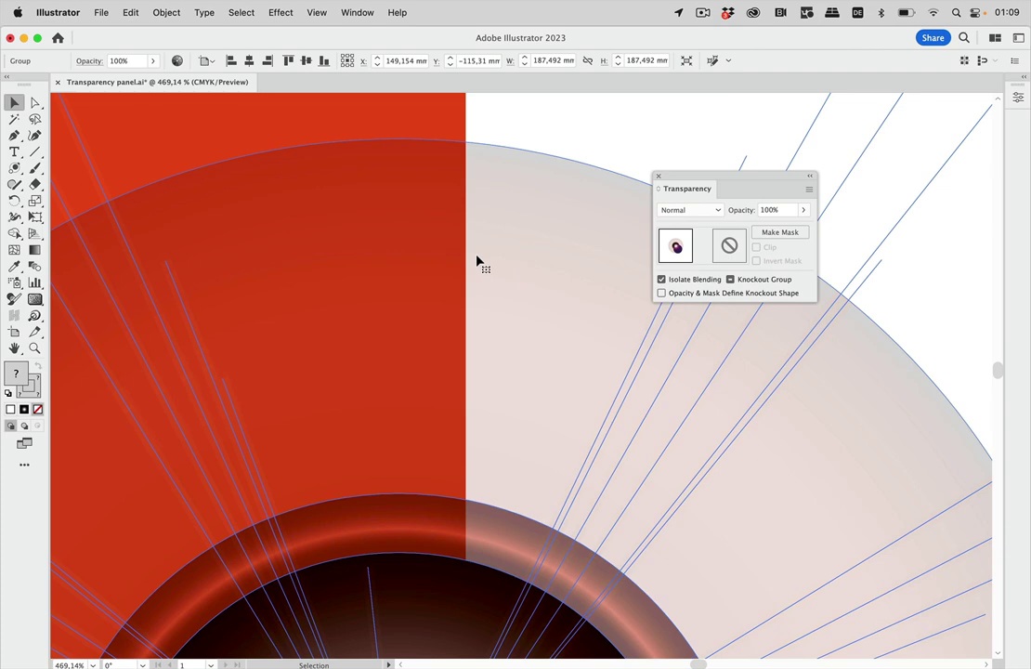
pyautogui.scroll(-5, 476, 263)
pyautogui.moveTo(475, 373); pyautogui.dragTo(278, 314)
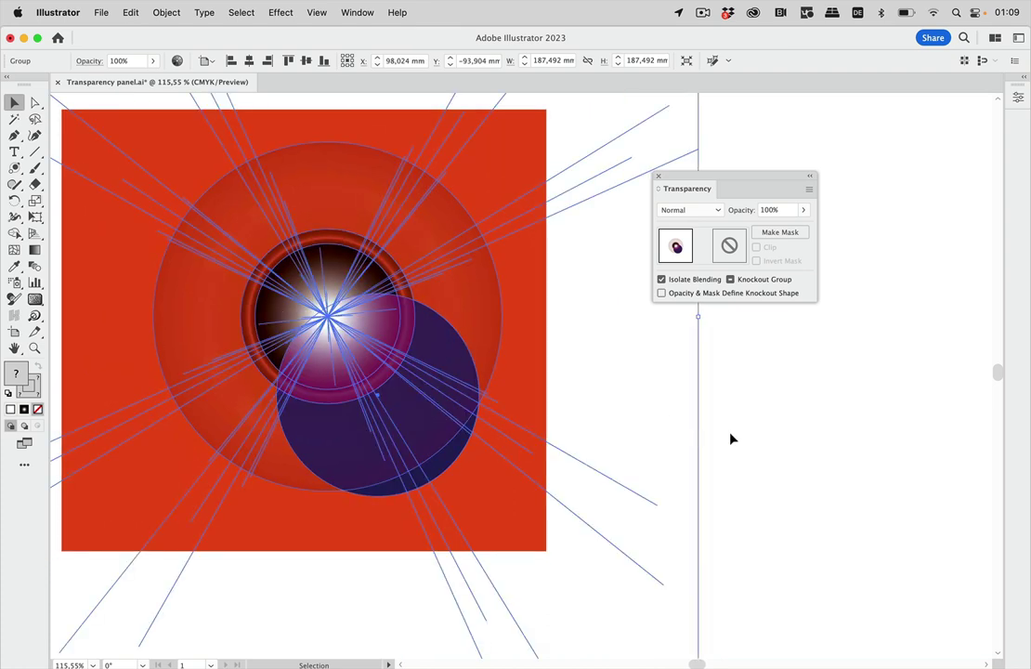
pyautogui.click(732, 439)
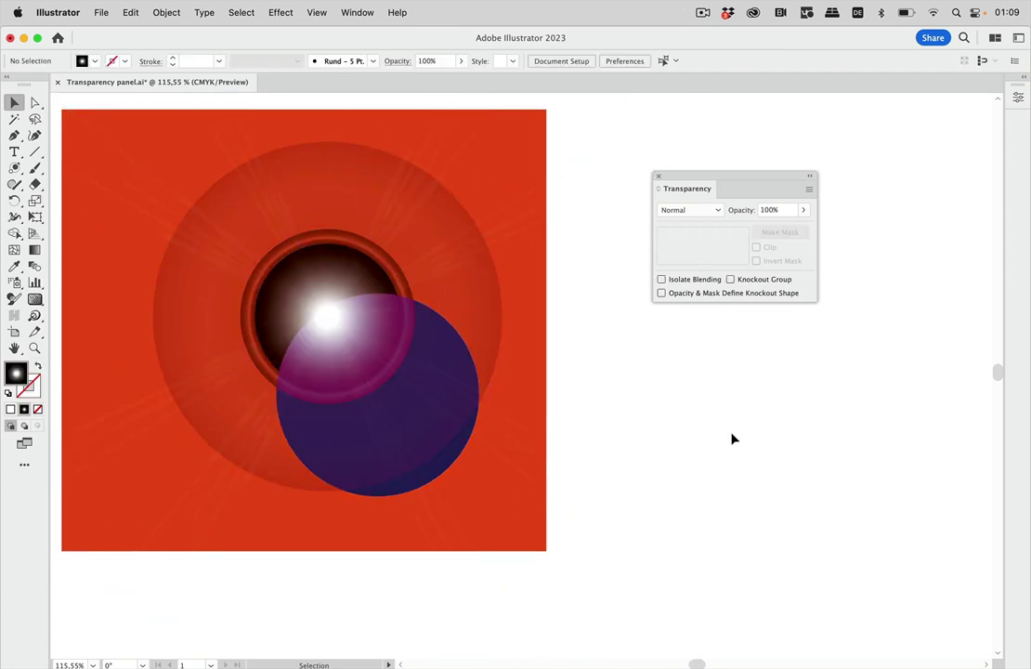
pyautogui.hscroll(-5, 732, 438)
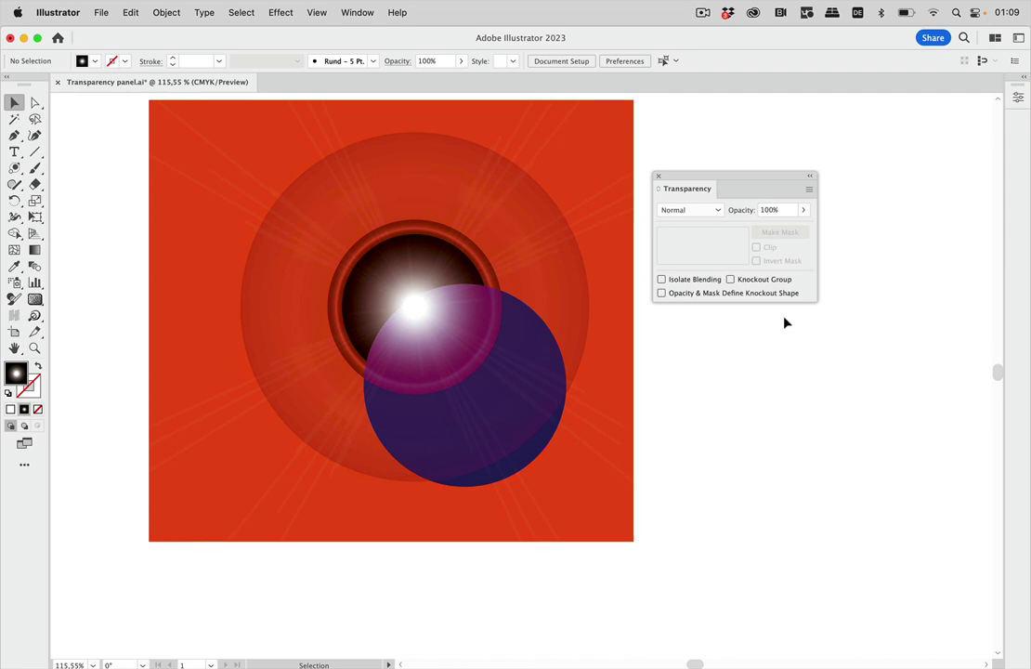
# Move the Transparency panel down and right, away from the artwork, and pick the Rectangle Tool.
pyautogui.moveTo(757, 179); pyautogui.dragTo(806, 273)
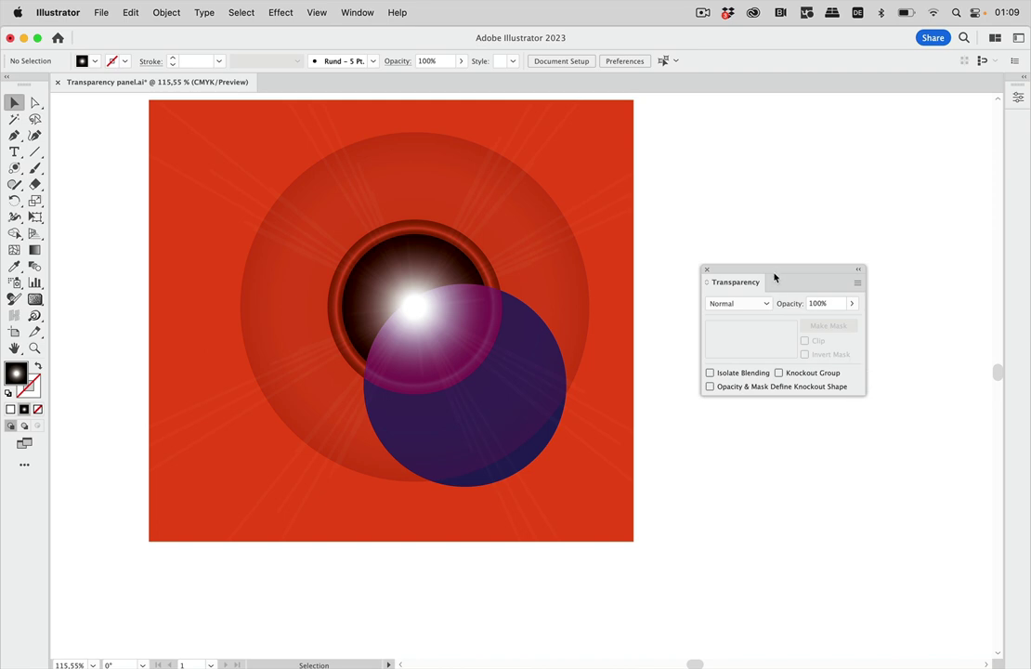
pyautogui.moveTo(777, 275); pyautogui.dragTo(796, 289)
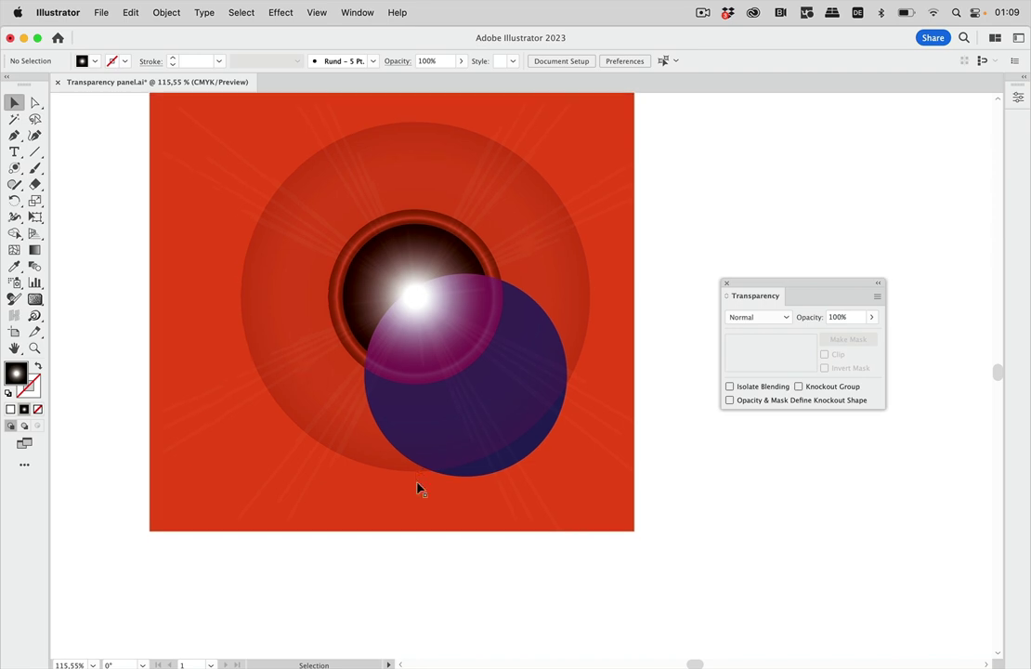
pyautogui.scroll(-3, 417, 488)
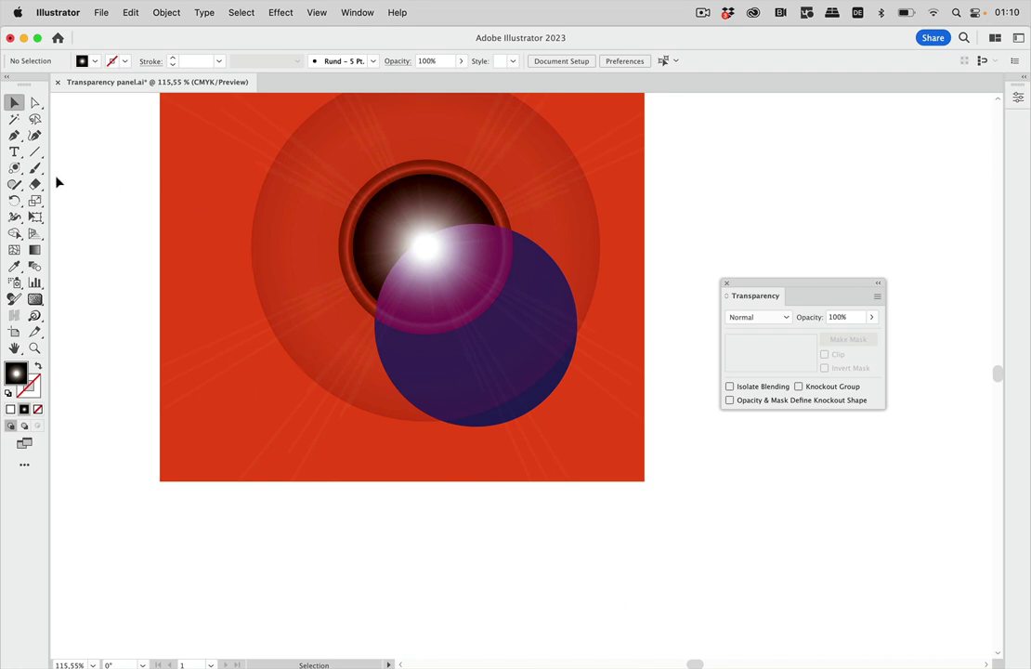
pyautogui.moveTo(14, 168); pyautogui.dragTo(55, 169)
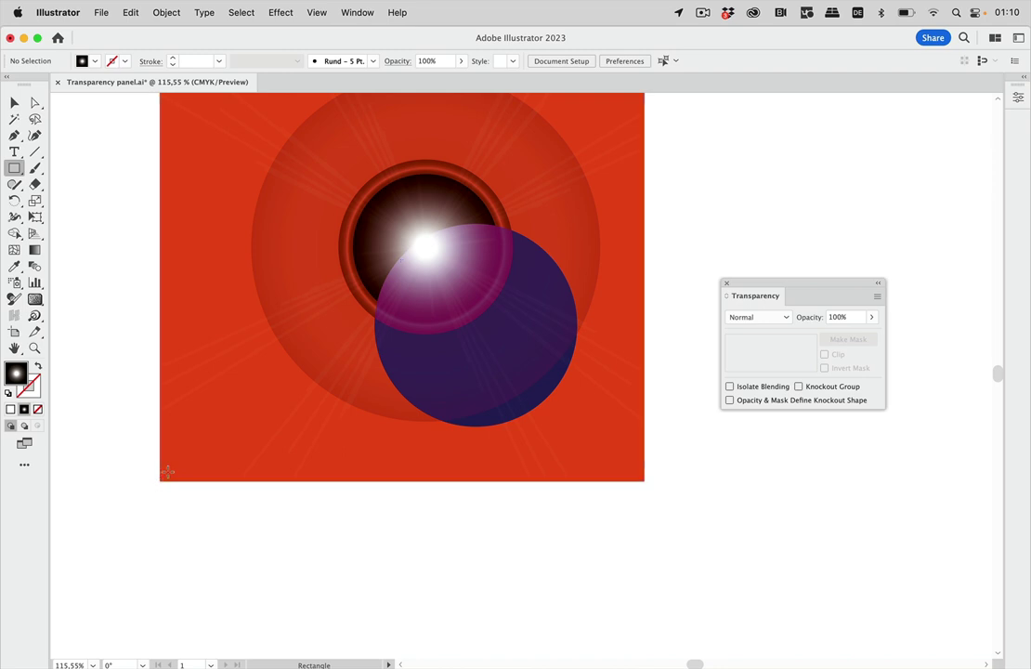
# Draw a rectangle over the red square's lower half with a black-top, white-bottom linear gradient.
pyautogui.moveTo(158, 479)
pyautogui.mouseDown()
pyautogui.moveTo(557, 310)
pyautogui.moveTo(647, 290)
pyautogui.mouseUp()
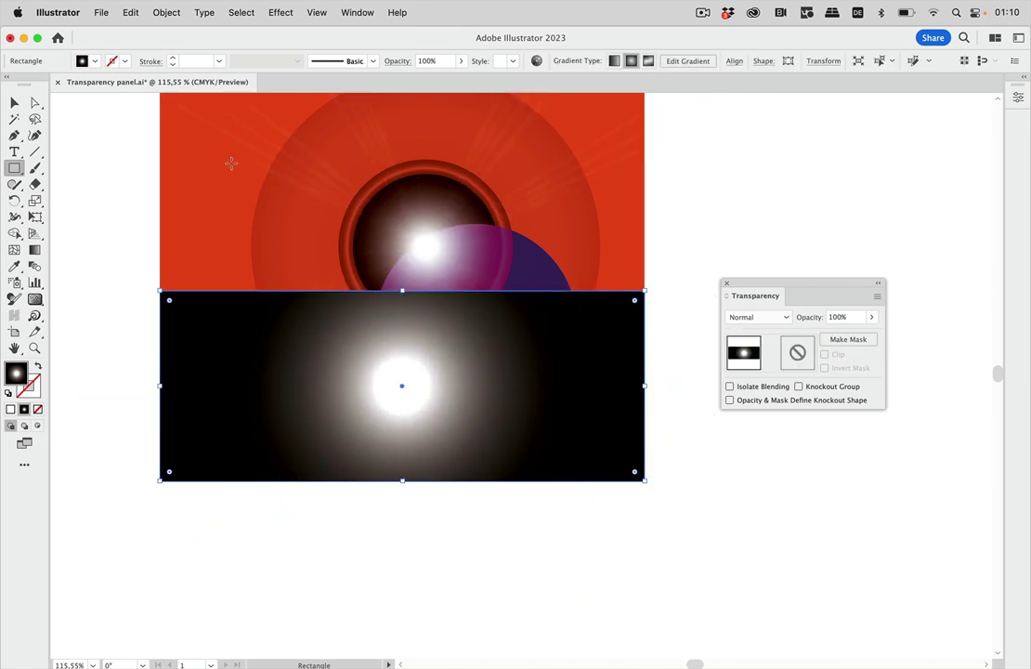
pyautogui.click(13, 102)
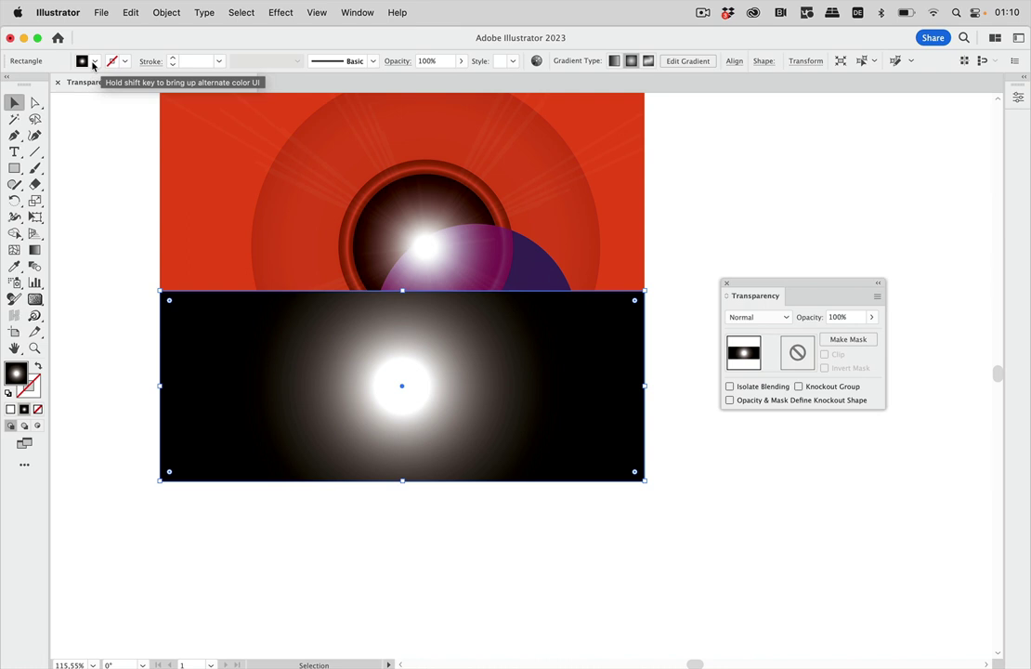
pyautogui.click(94, 61)
pyautogui.click(9, 113)
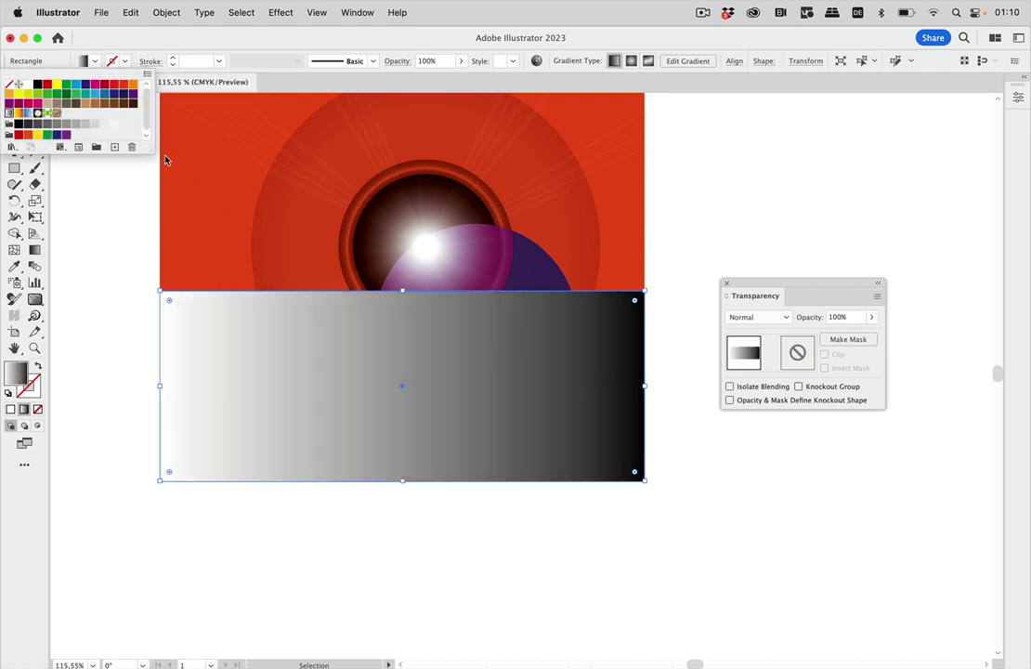
pyautogui.click(146, 44)
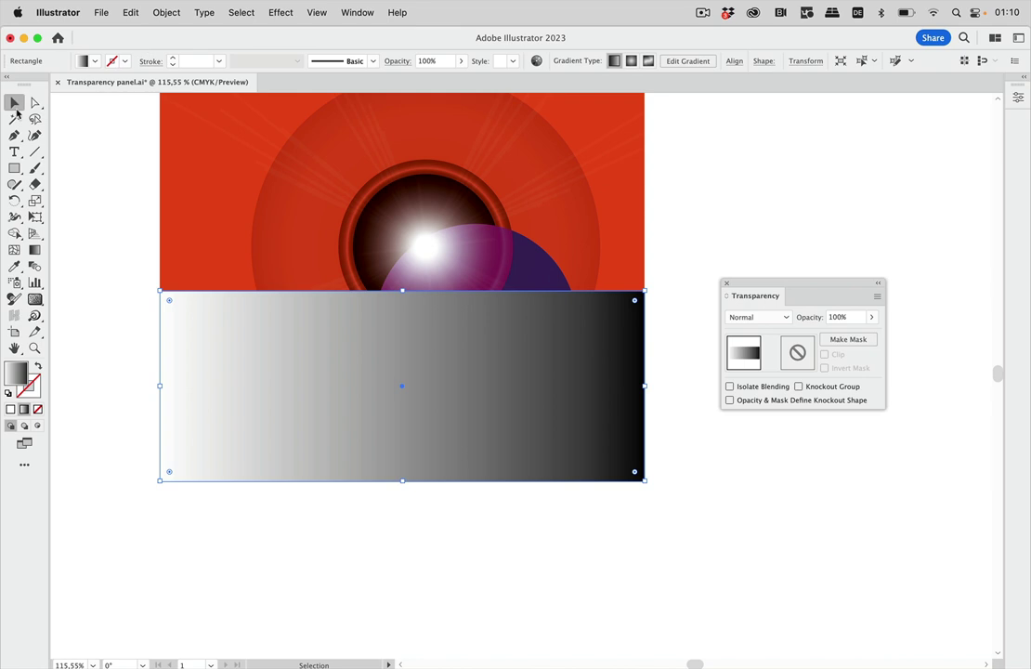
pyautogui.click(36, 250)
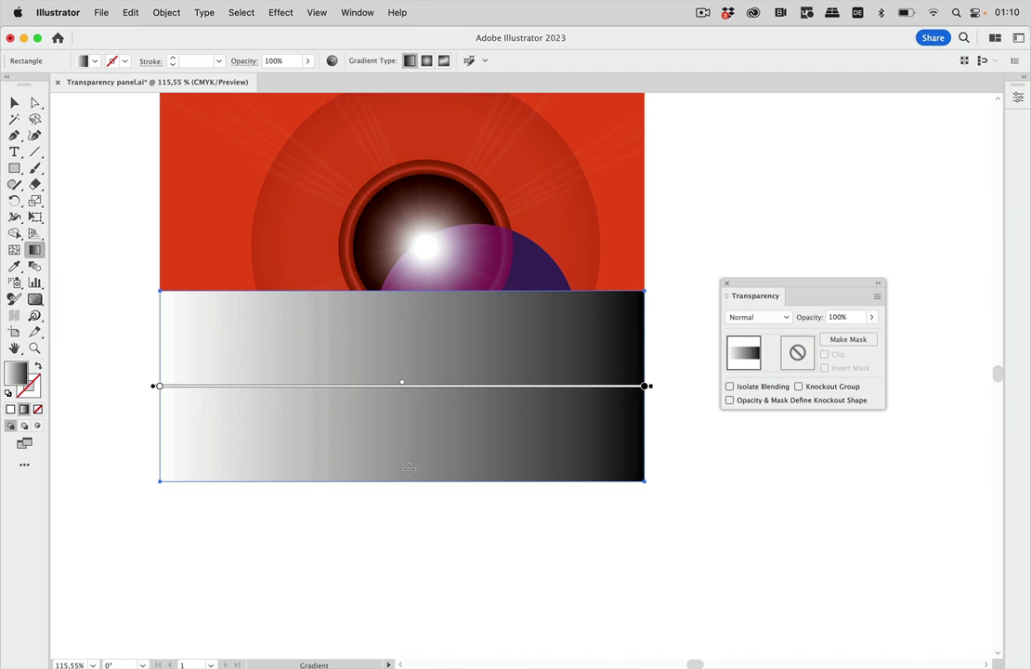
pyautogui.moveTo(408, 469); pyautogui.dragTo(412, 299)
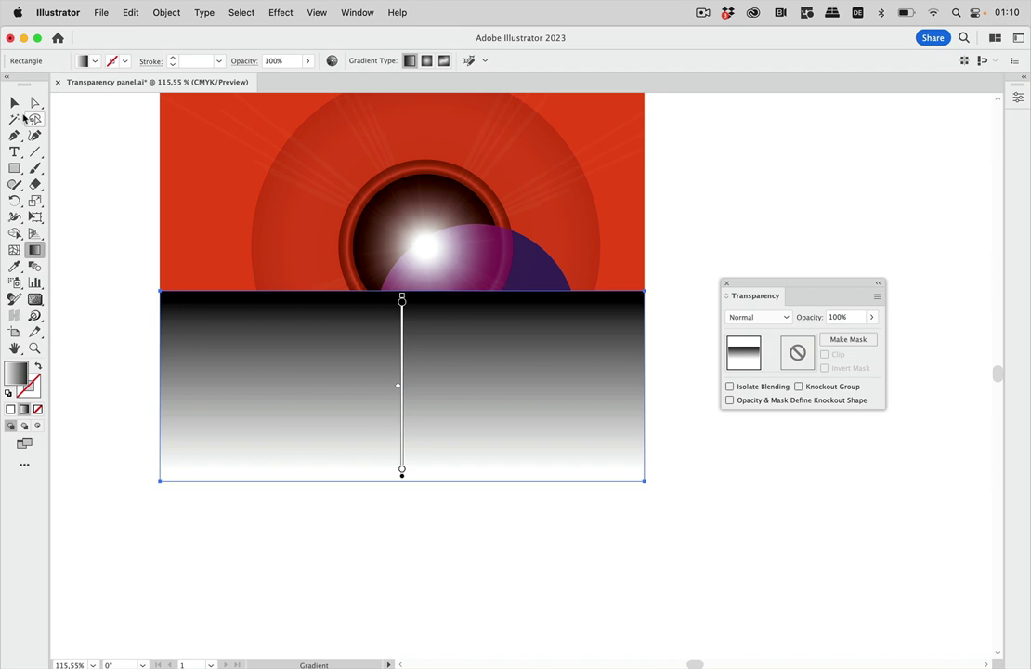
# Shift the gradient rectangle right to align with the artwork, then marquee-select everything.
pyautogui.click(15, 102)
pyautogui.click(100, 161)
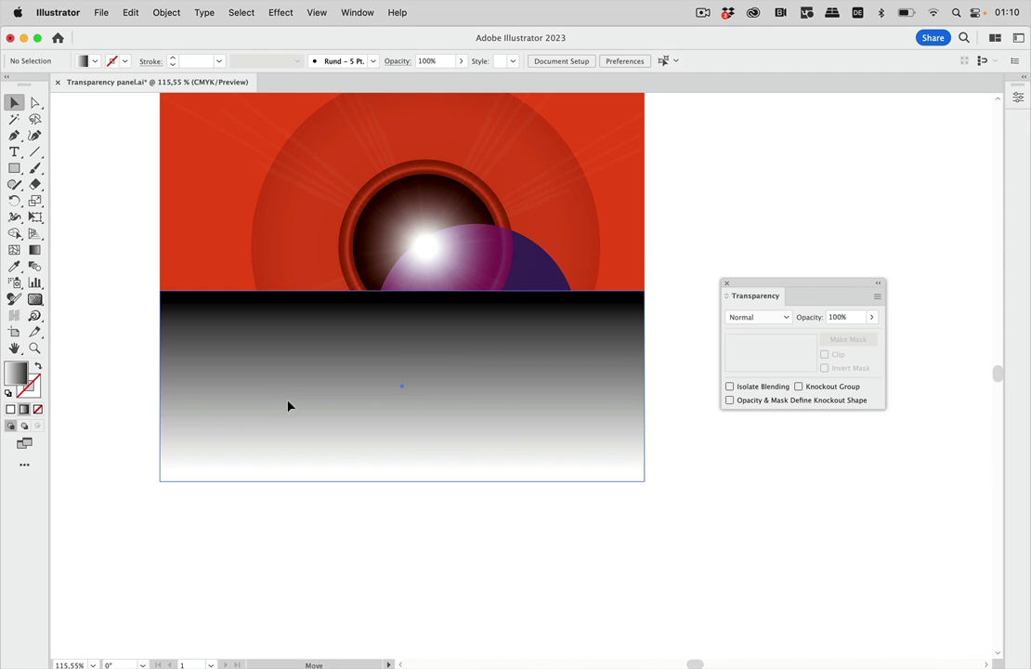
pyautogui.moveTo(288, 405); pyautogui.dragTo(344, 406)
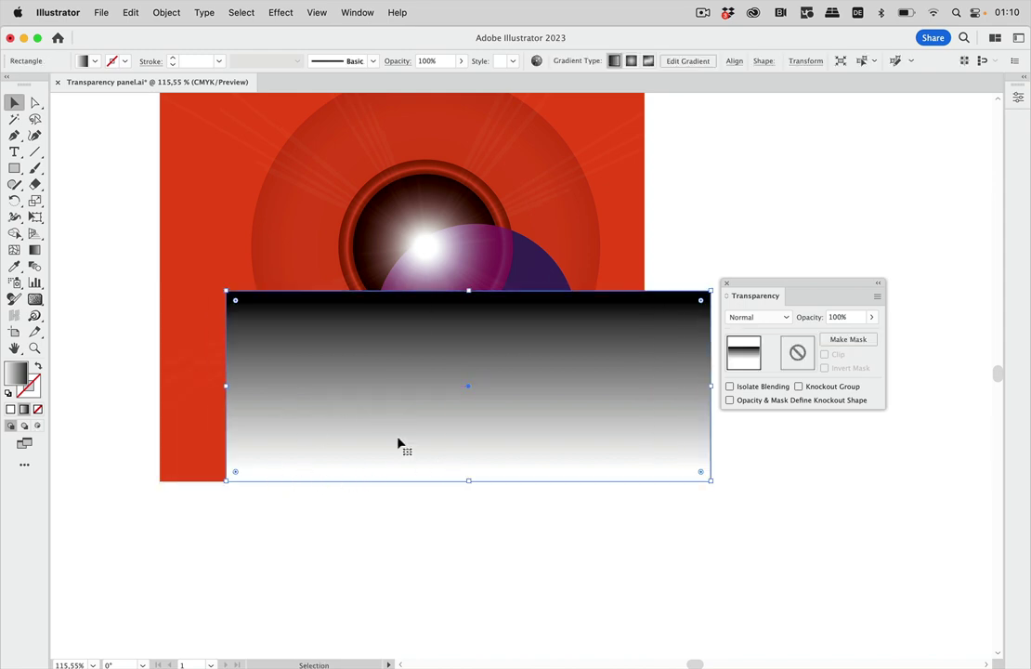
pyautogui.press('g')
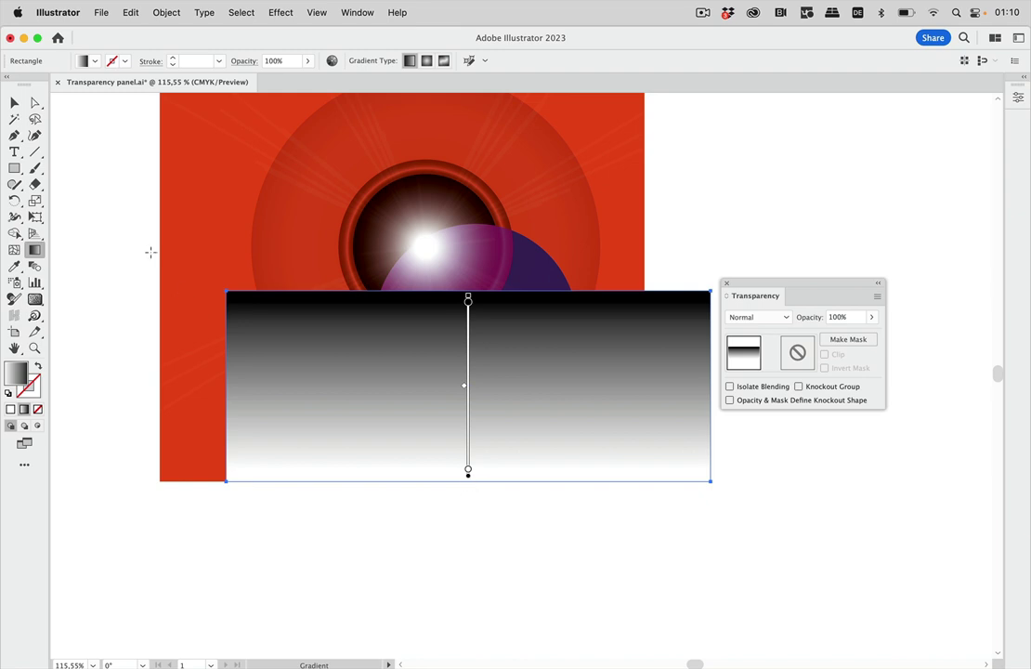
pyautogui.click(14, 103)
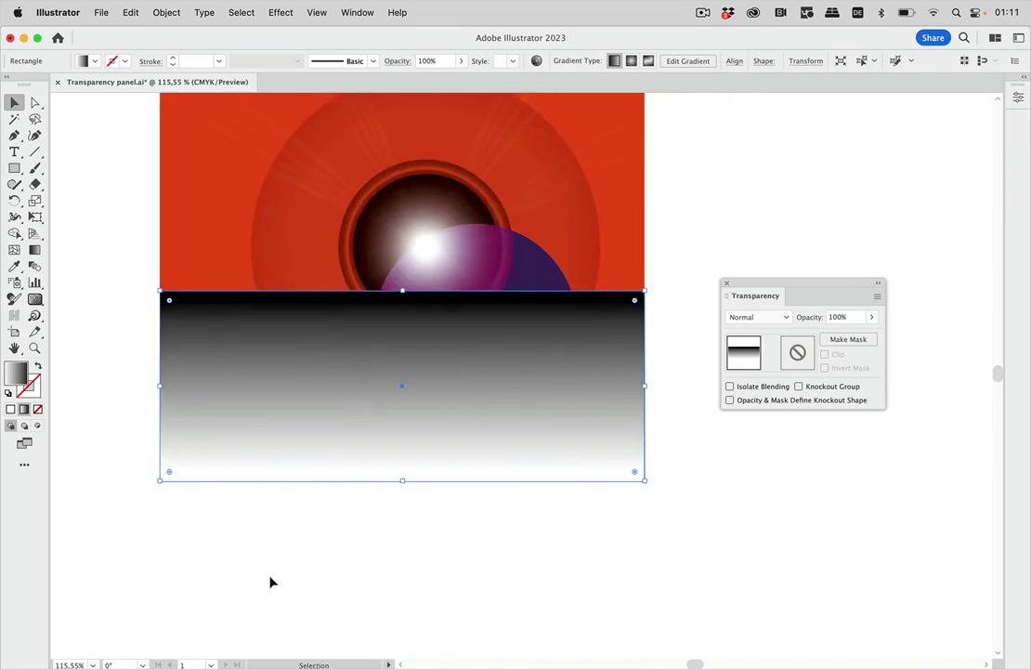
pyautogui.moveTo(271, 582); pyautogui.dragTo(569, 199)
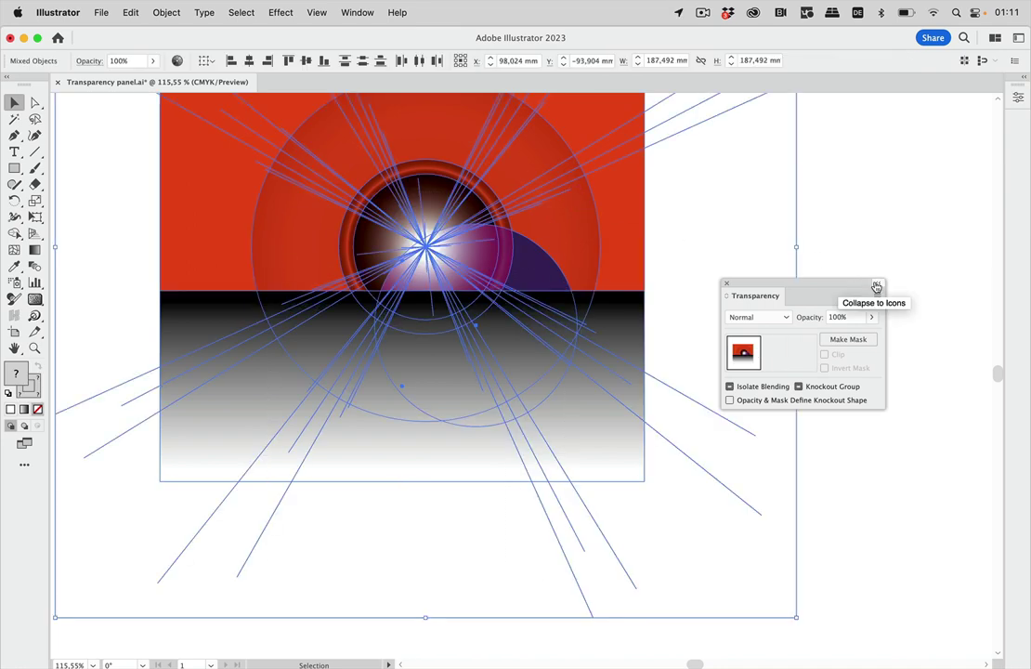
pyautogui.click(848, 340)
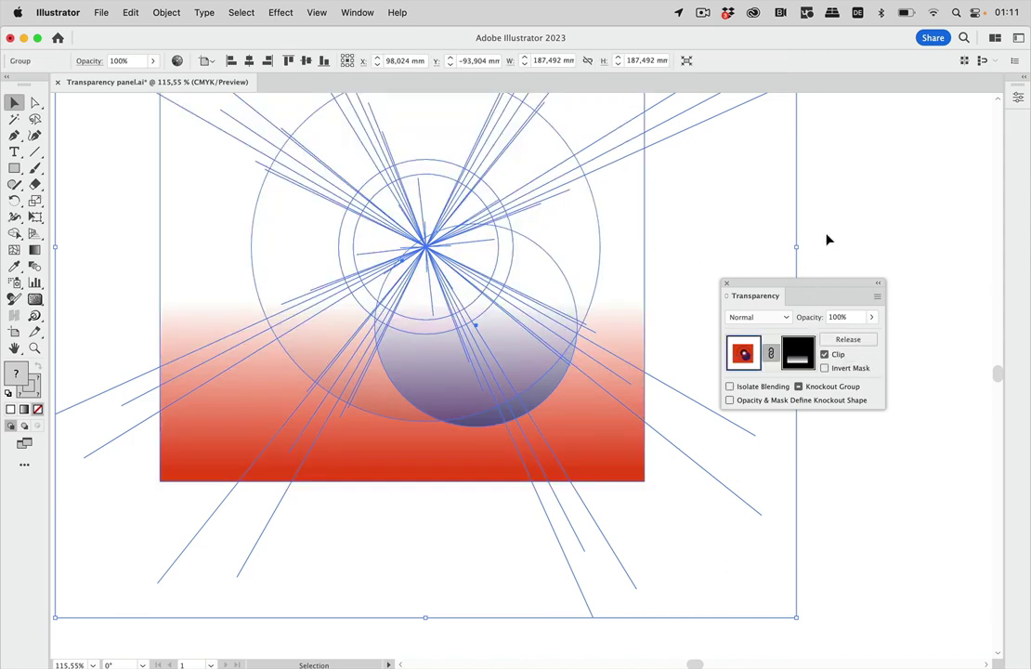
pyautogui.click(827, 239)
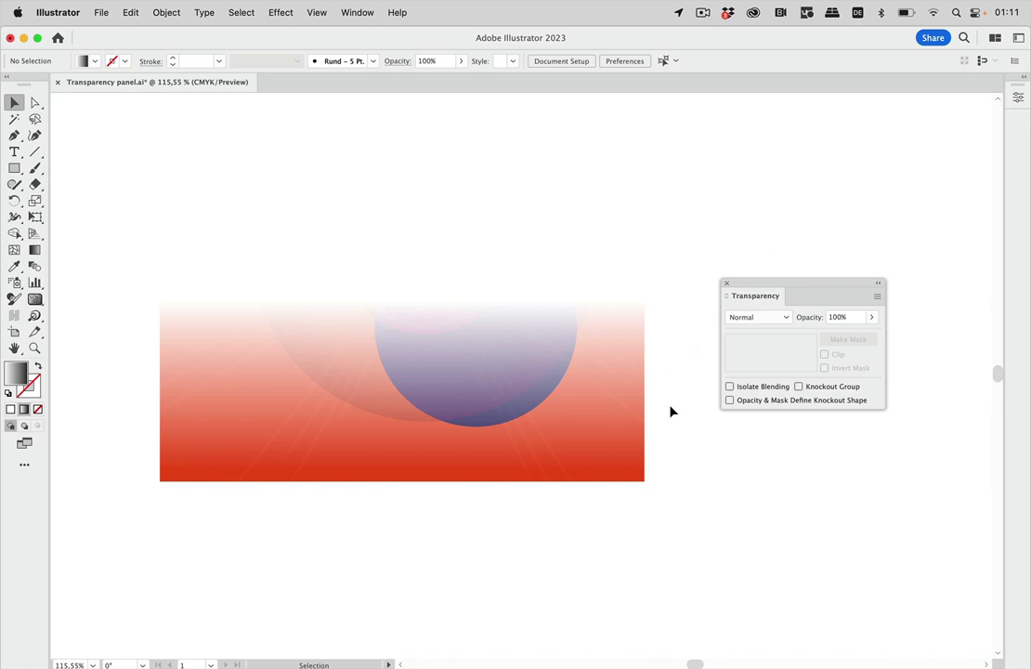
pyautogui.click(627, 400)
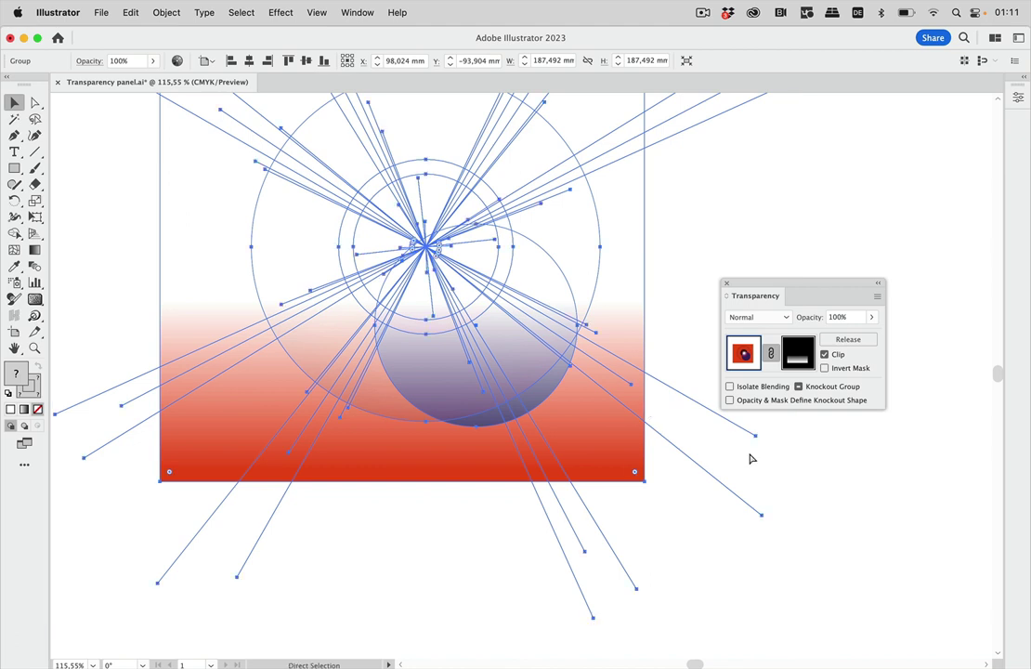
pyautogui.press('super+z')
pyautogui.click(836, 549)
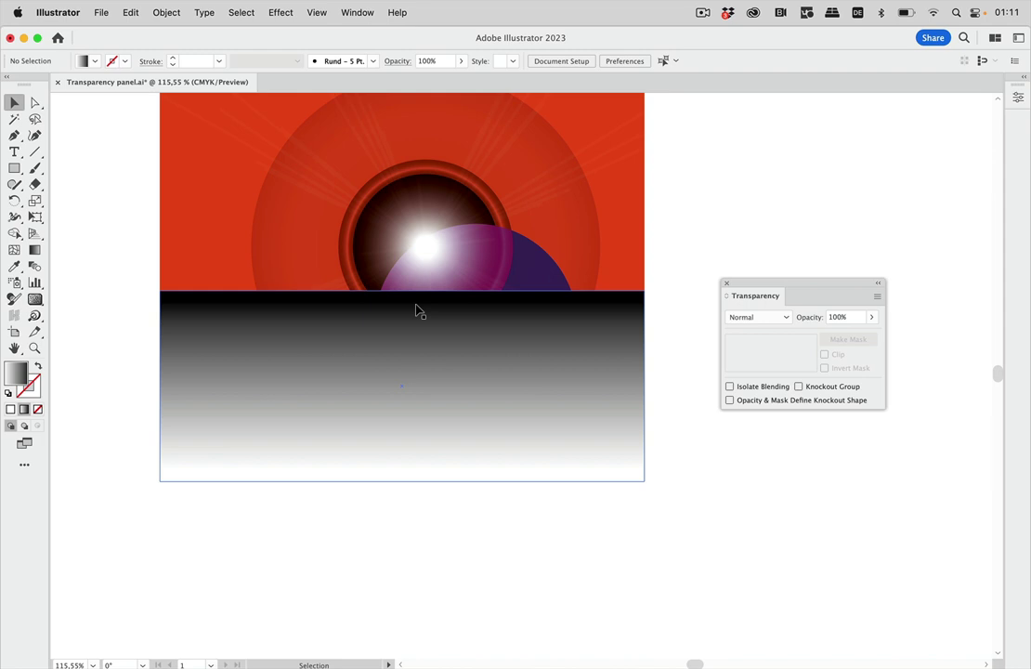
# Make an opacity mask from the gradient rectangle and turn on Invert Mask.
pyautogui.moveTo(318, 570); pyautogui.dragTo(562, 186)
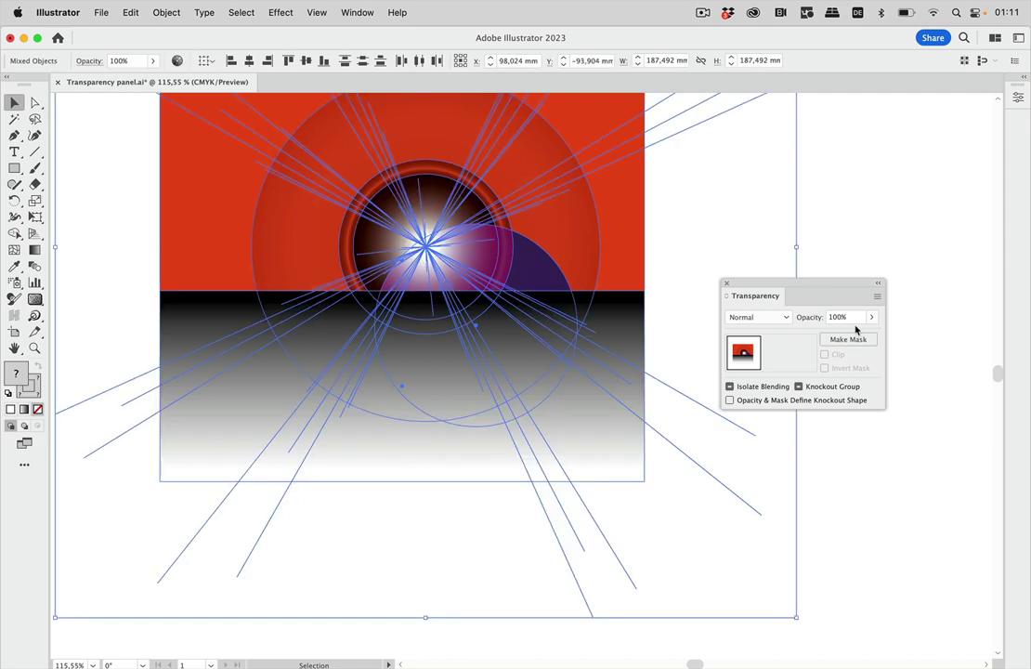
pyautogui.click(848, 339)
pyautogui.click(919, 227)
pyautogui.click(423, 174)
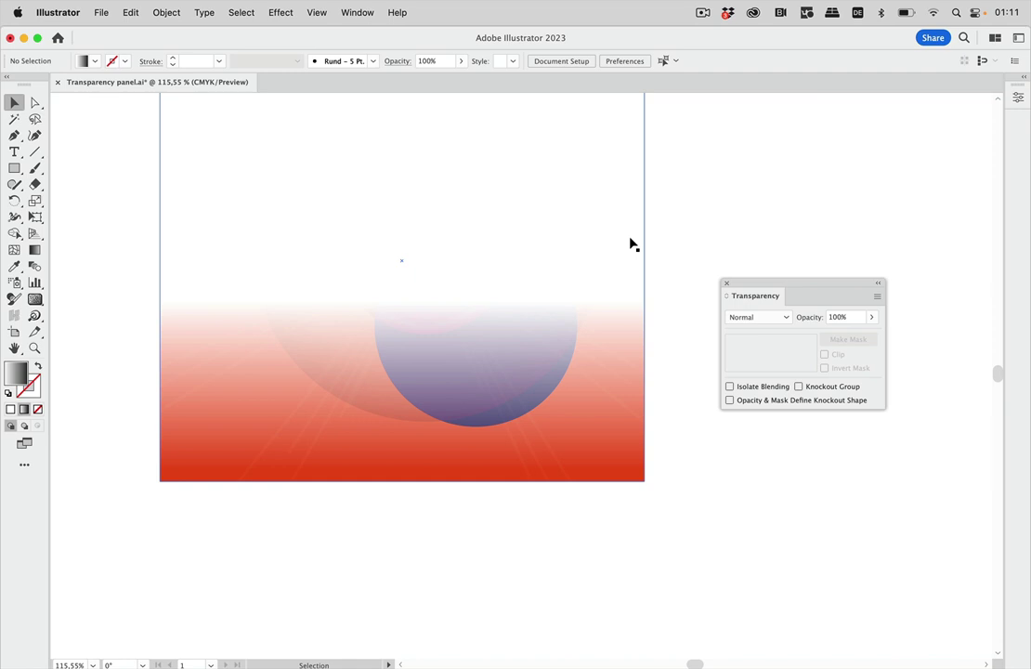
pyautogui.click(574, 350)
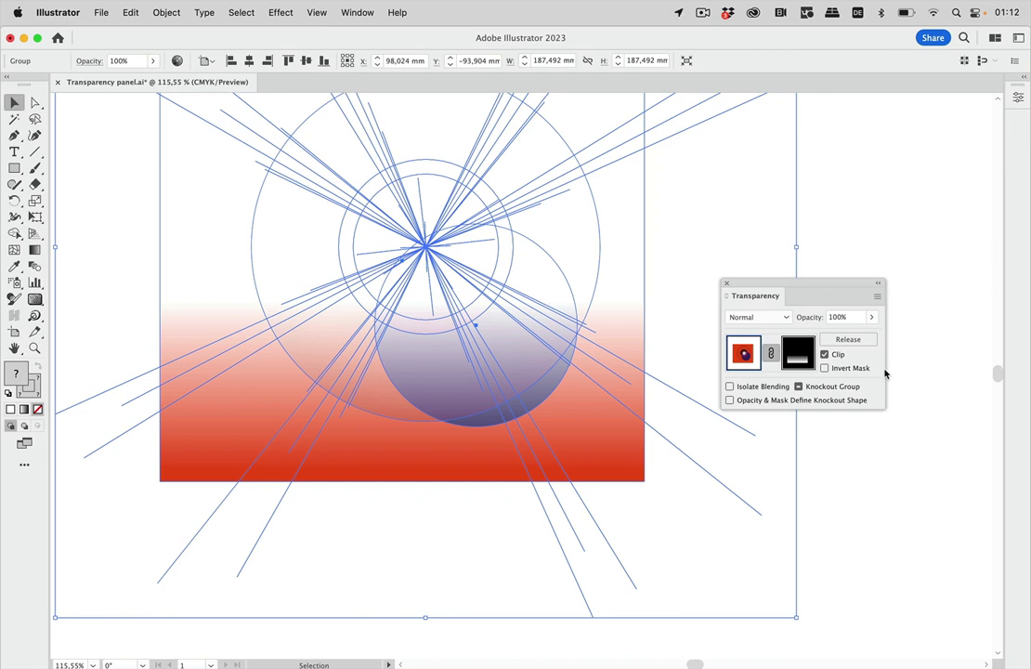
pyautogui.click(824, 369)
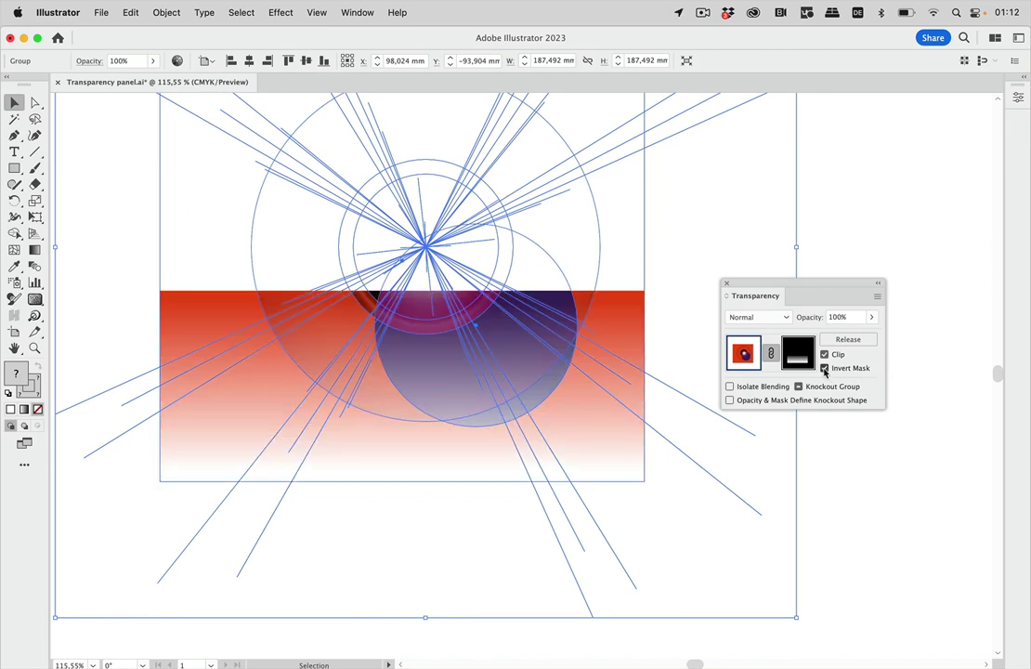
pyautogui.click(752, 527)
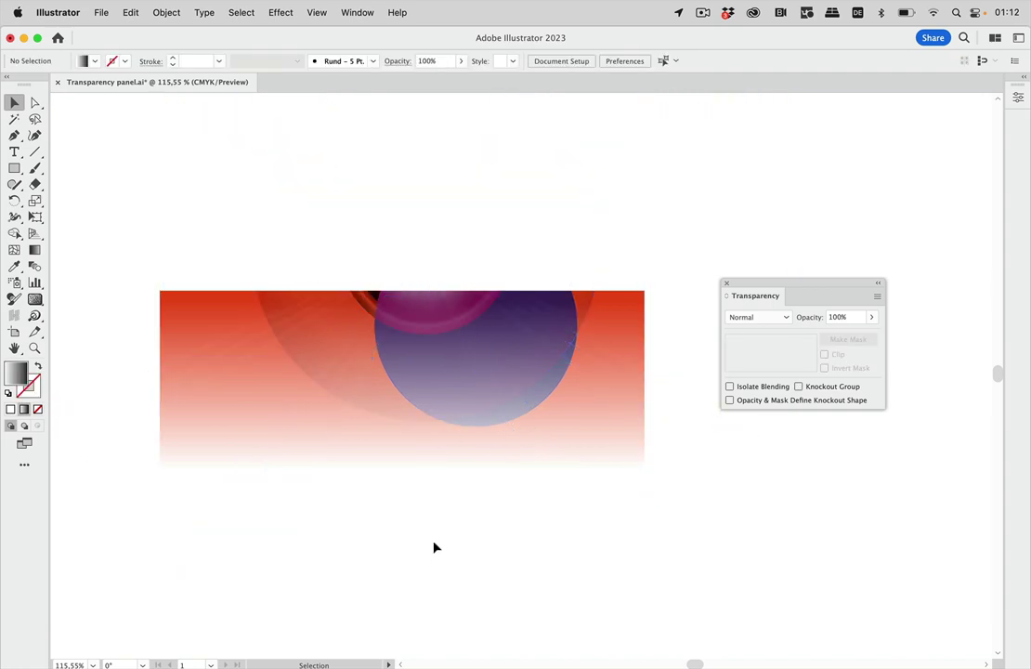
pyautogui.click(544, 425)
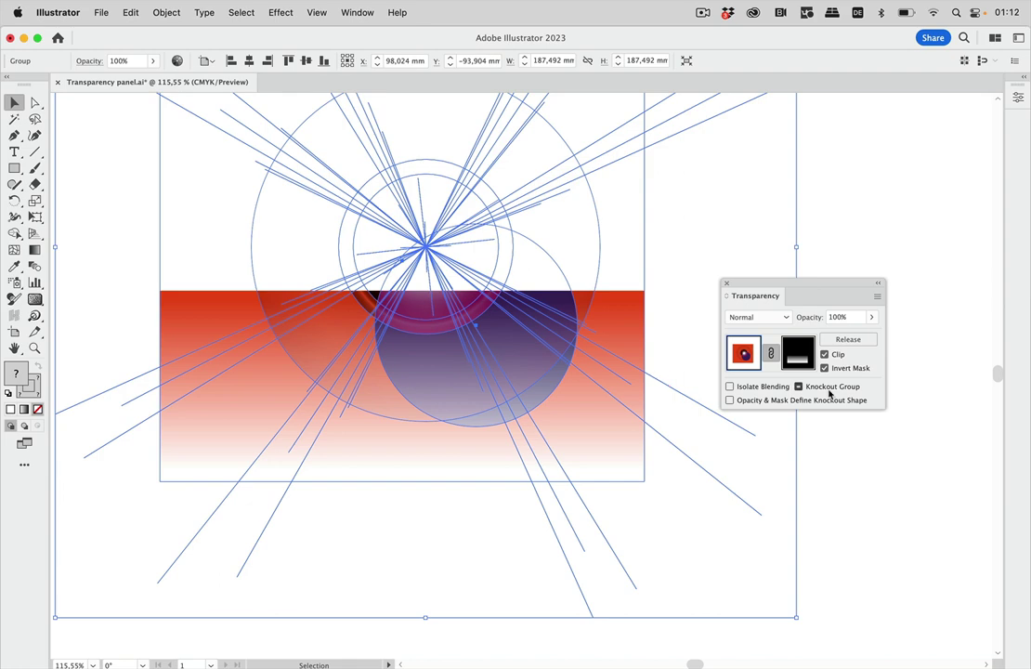
# Turn off Clip on the opacity mask, zoom out, and reselect the faded artwork group.
pyautogui.click(824, 355)
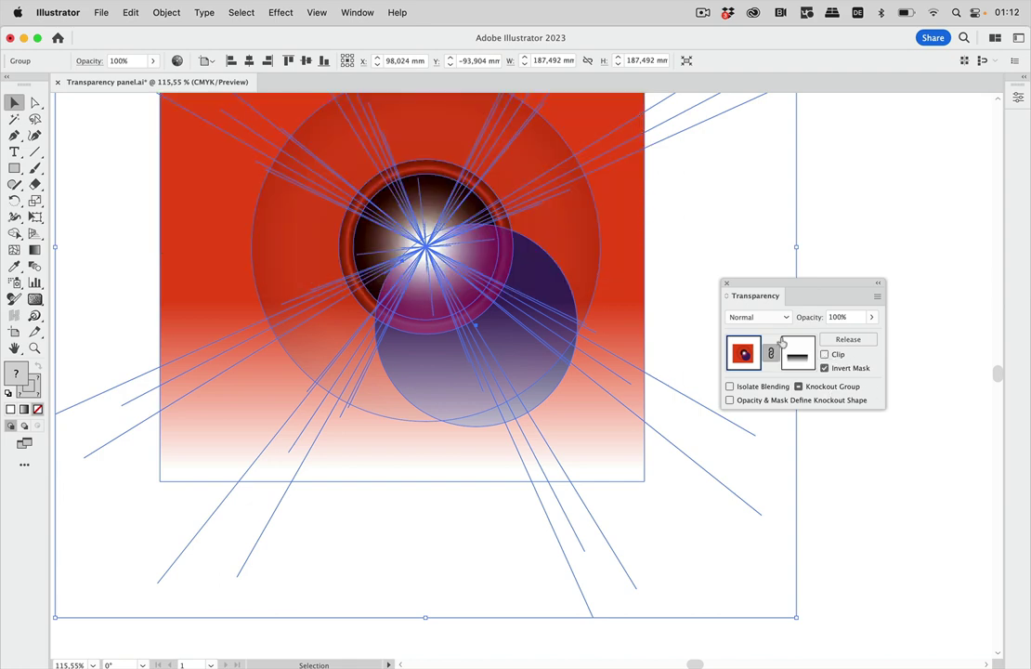
pyautogui.scroll(5, 650, 332)
pyautogui.keyDown('alt'); pyautogui.scroll(-3, 650, 332); pyautogui.keyUp('alt')
pyautogui.click(826, 192)
pyautogui.hscroll(4, 651, 242)
pyautogui.scroll(-2, 650, 243)
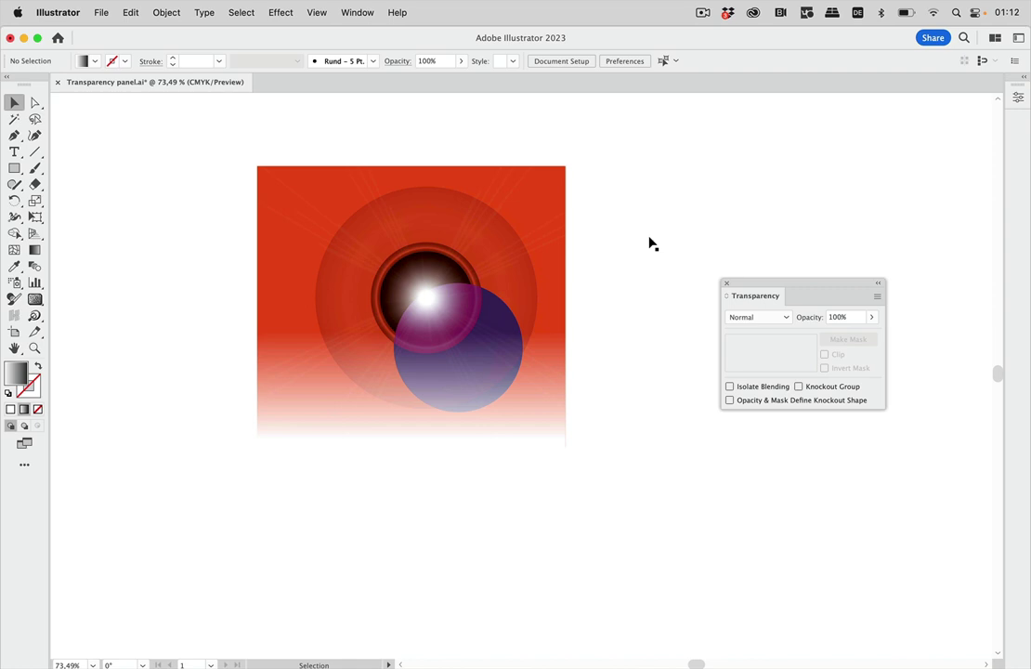
pyautogui.click(565, 327)
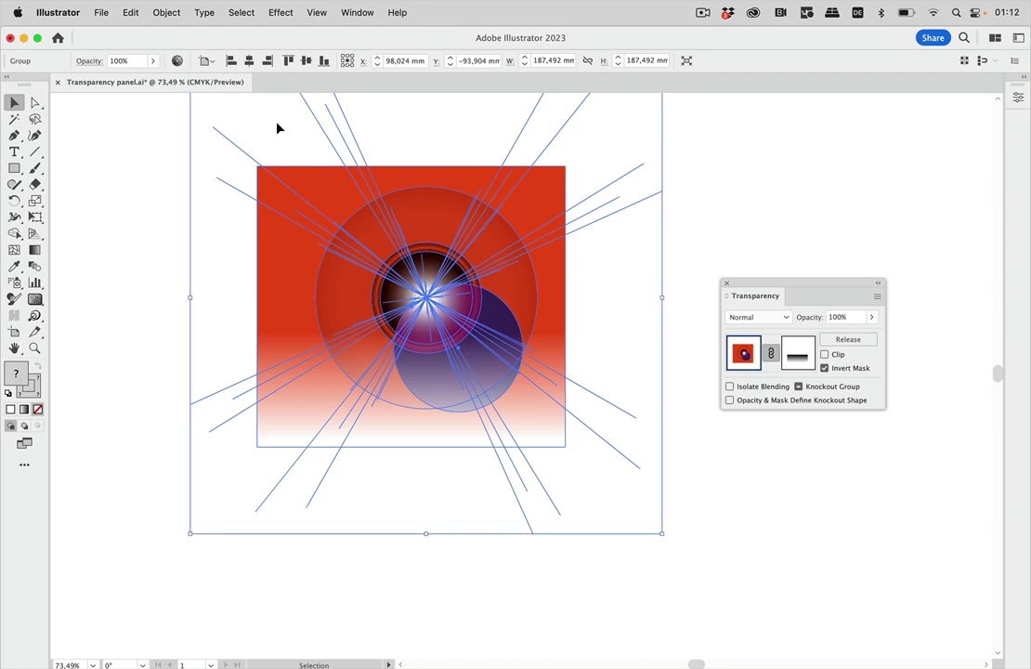
# Release the opacity mask and move the gradient rectangle below and right of the artwork.
pyautogui.click(850, 341)
pyautogui.click(750, 235)
pyautogui.moveTo(491, 354); pyautogui.dragTo(831, 525)
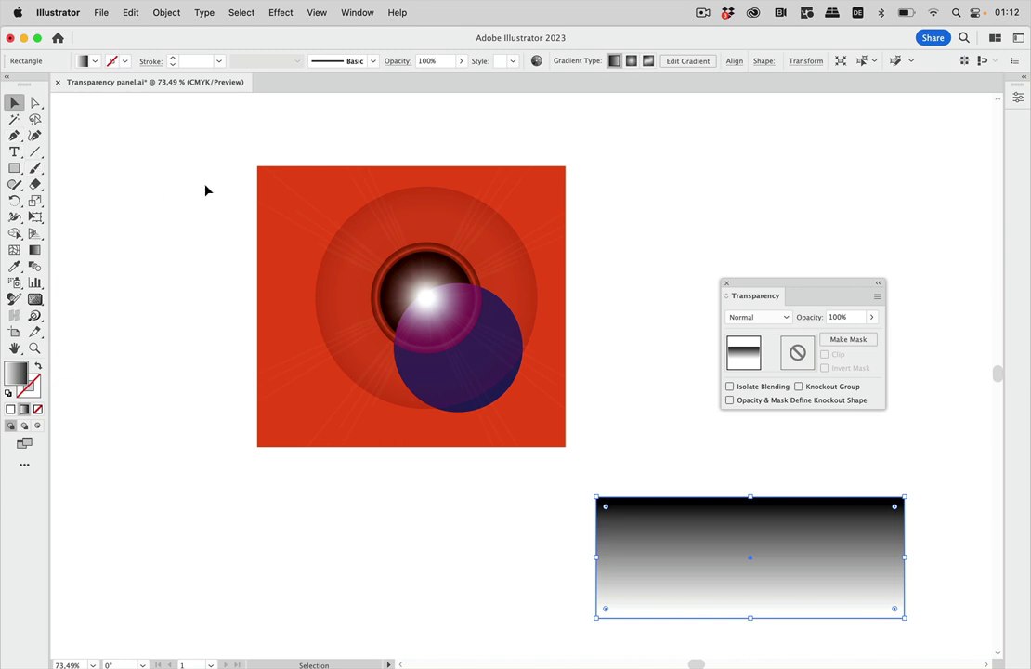
# Draw a closed wavy Pencil shape over the red artwork and fill it with a white-to-black gradient.
pyautogui.press('n')
pyautogui.moveTo(294, 178)
pyautogui.mouseDown()
pyautogui.moveTo(306, 391)
pyautogui.moveTo(336, 417)
pyautogui.moveTo(507, 434)
pyautogui.moveTo(541, 416)
pyautogui.moveTo(540, 192)
pyautogui.mouseUp()
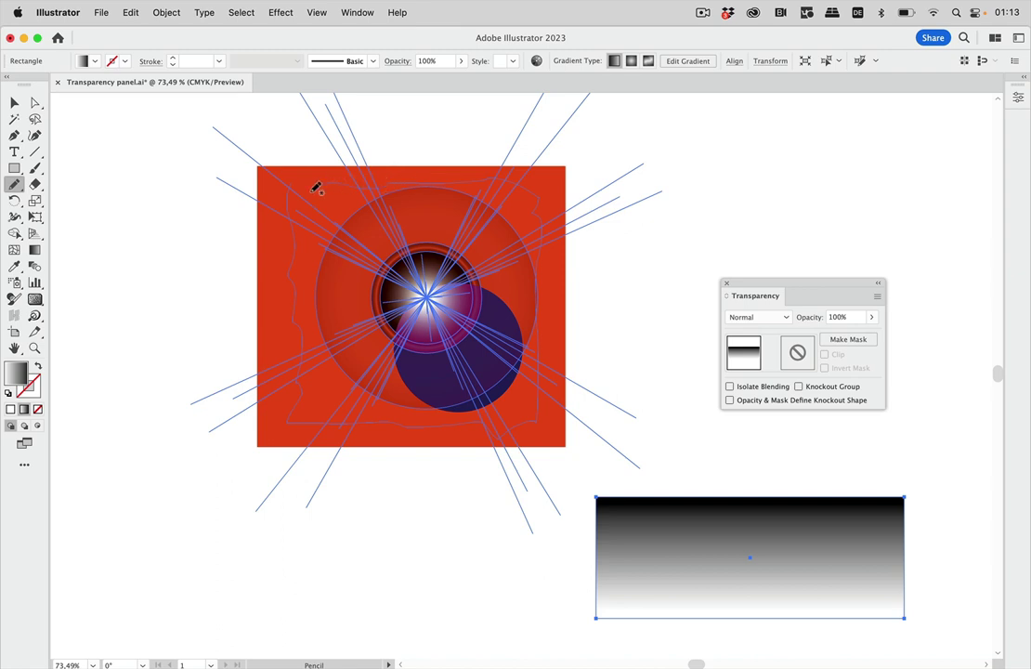
pyautogui.keyDown('super'); pyautogui.click(295, 189); pyautogui.keyUp('super')
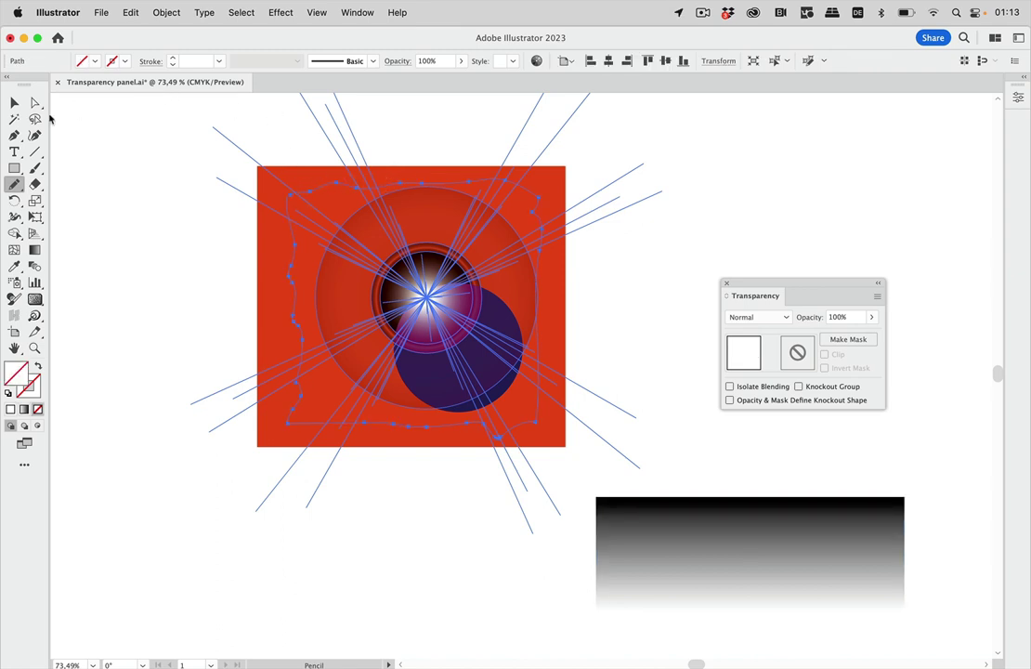
pyautogui.click(13, 103)
pyautogui.click(85, 59)
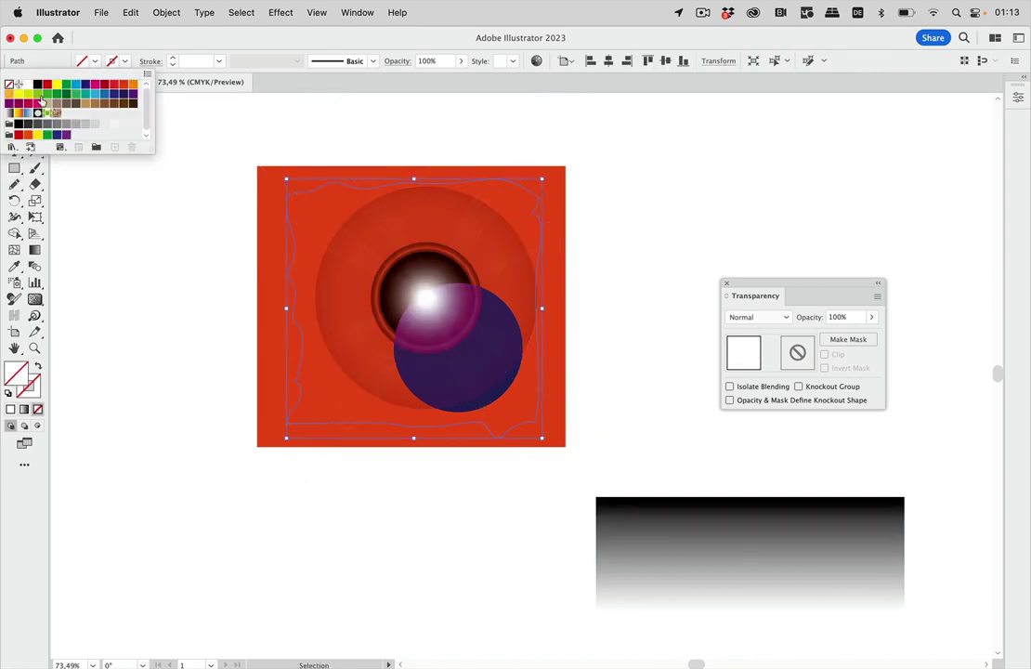
pyautogui.click(9, 112)
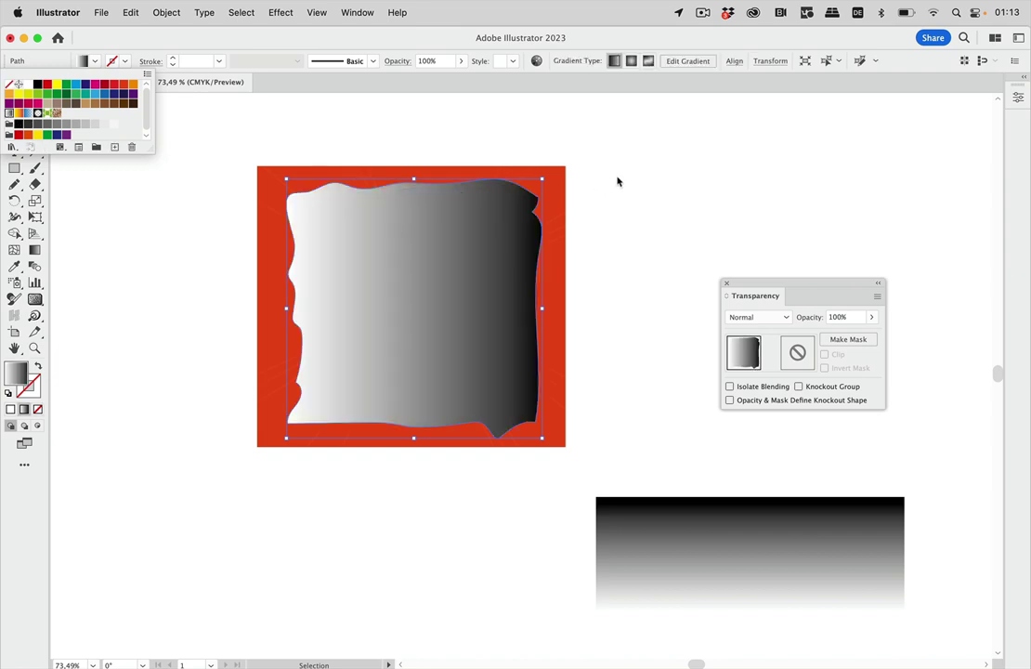
pyautogui.click(684, 179)
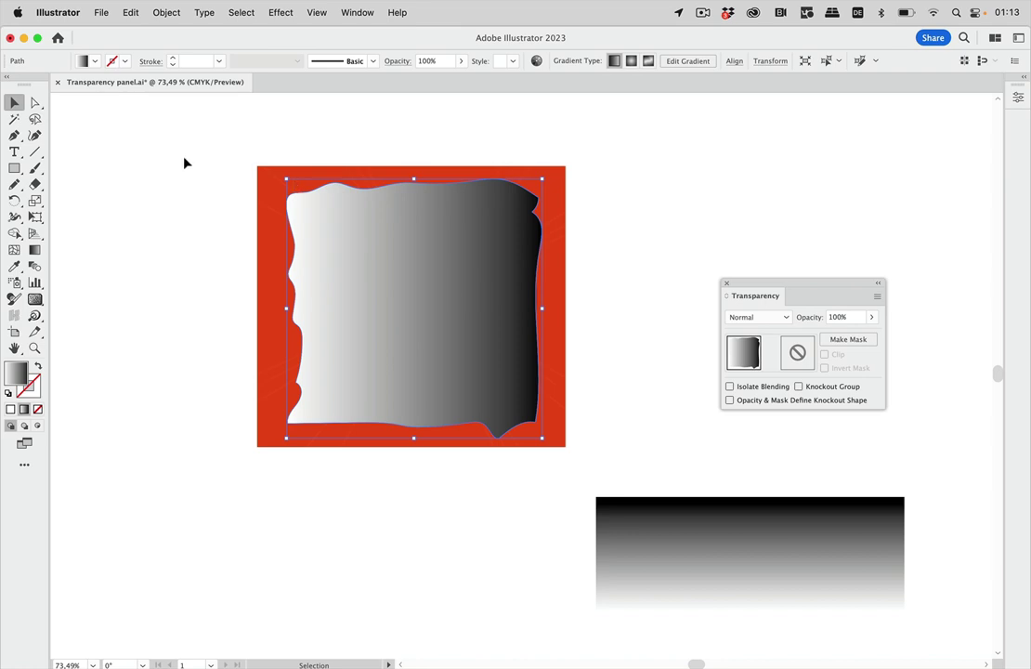
# Make the wavy gradient shape an opacity mask over the red artwork, then deselect to preview.
pyautogui.moveTo(184, 160)
pyautogui.mouseDown()
pyautogui.moveTo(262, 204)
pyautogui.moveTo(495, 428)
pyautogui.mouseUp()
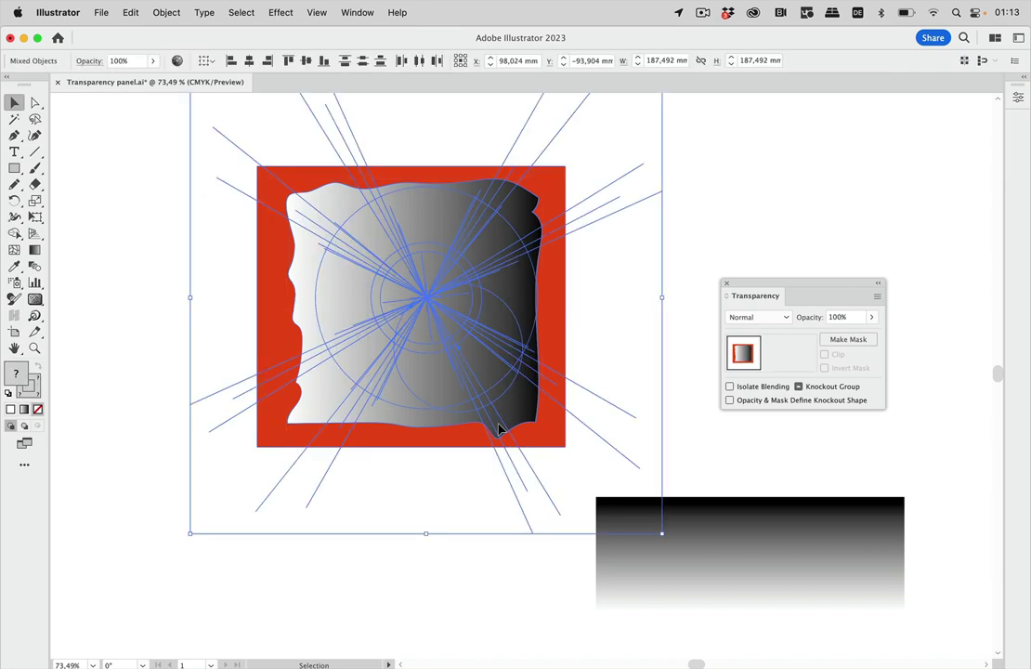
pyautogui.click(850, 340)
pyautogui.click(877, 200)
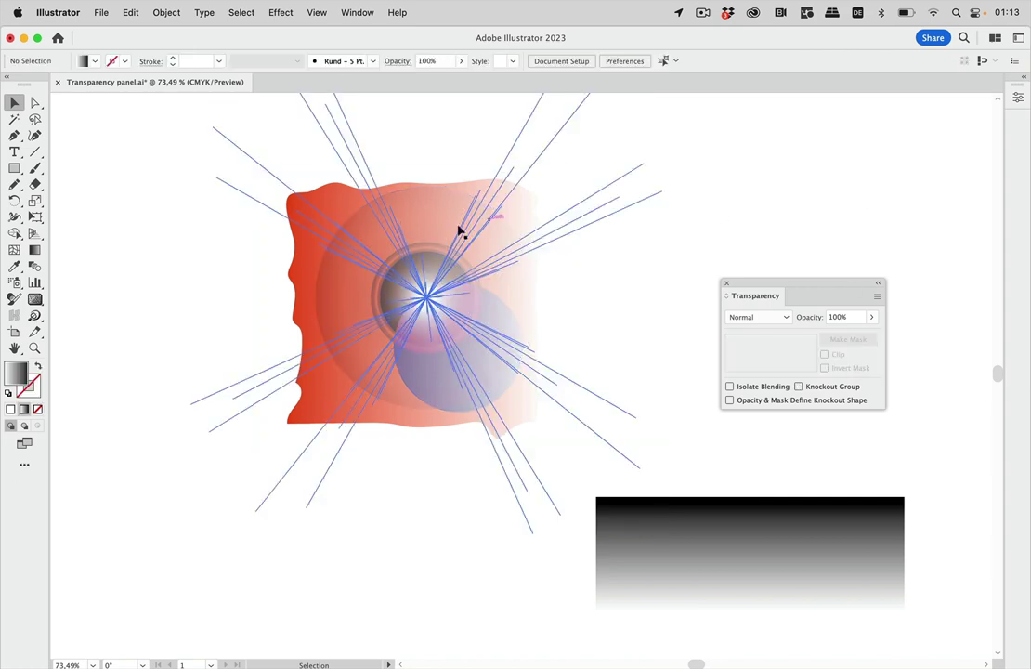